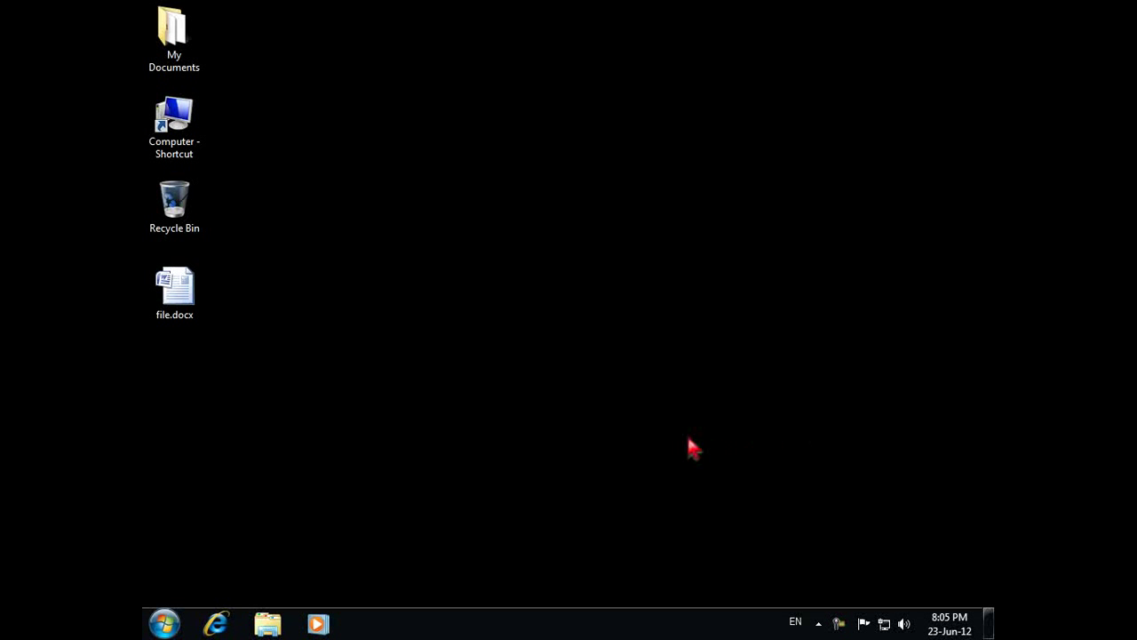
Drag Microsoft Office PowerPoint 2007 from the Start menu's Microsoft Office group onto the desktop as a shortcut
click(169, 623)
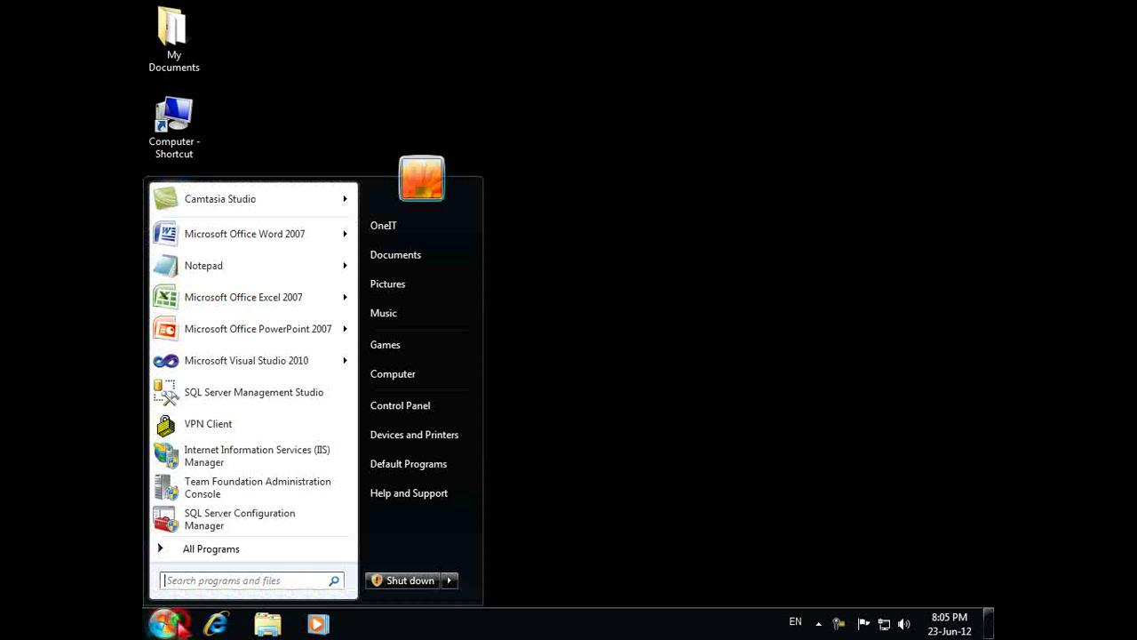
click(282, 549)
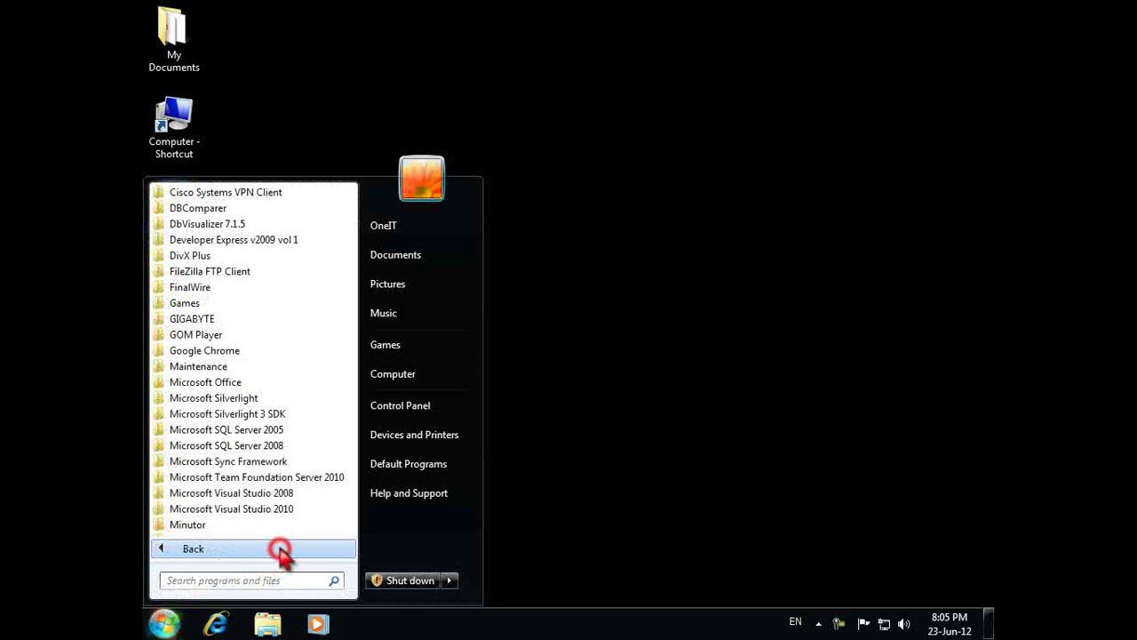
click(302, 383)
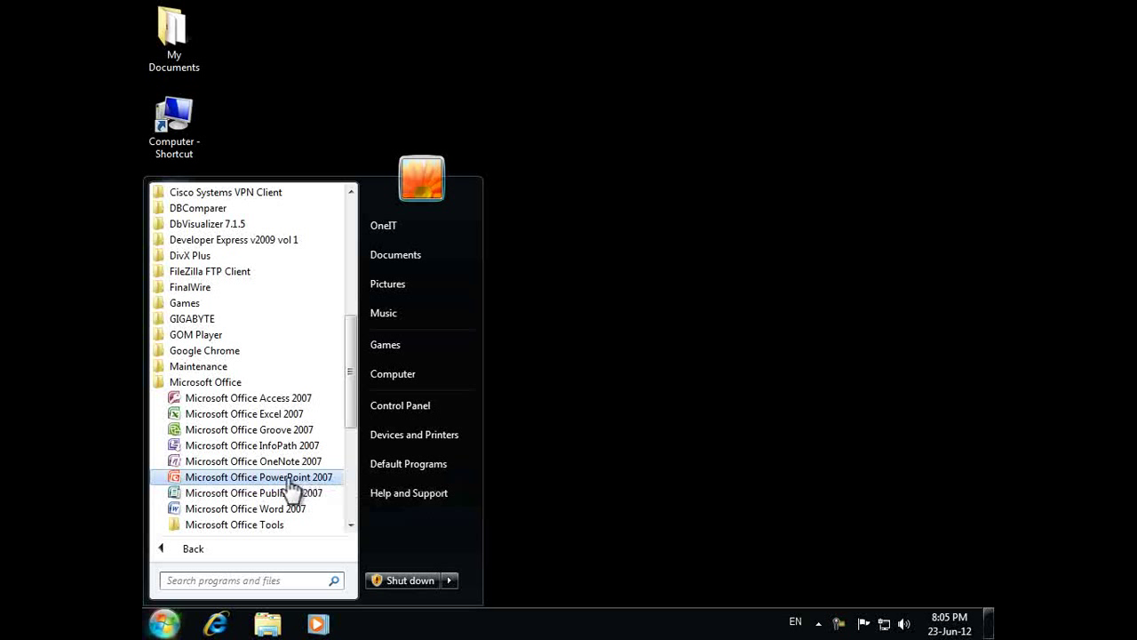
mouse_move(289, 478)
mouse_down()
mouse_move(597, 471)
mouse_move(911, 404)
mouse_up()
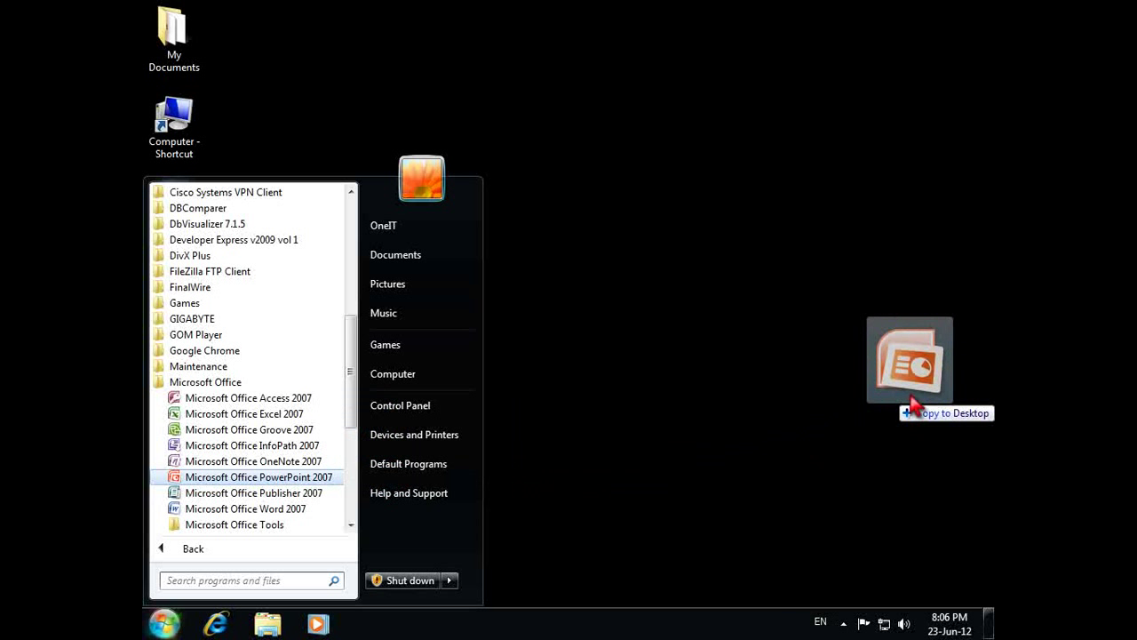
drag(913, 404, 915, 406)
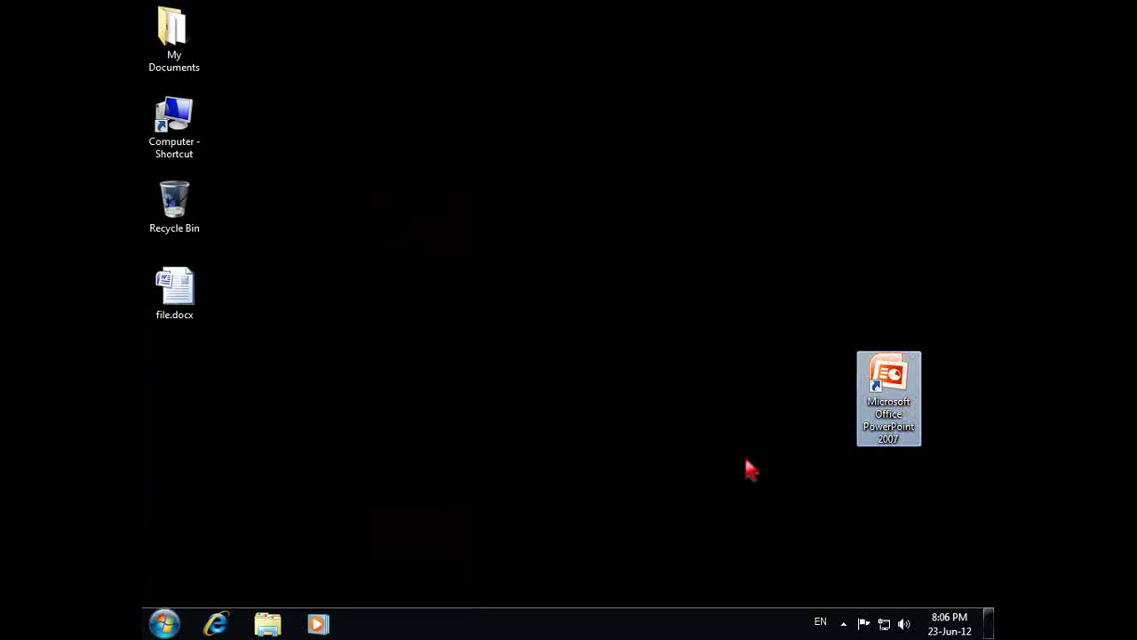
Launch PowerPoint 2007 from the new desktop shortcut, opening blank Presentation1
click(843, 467)
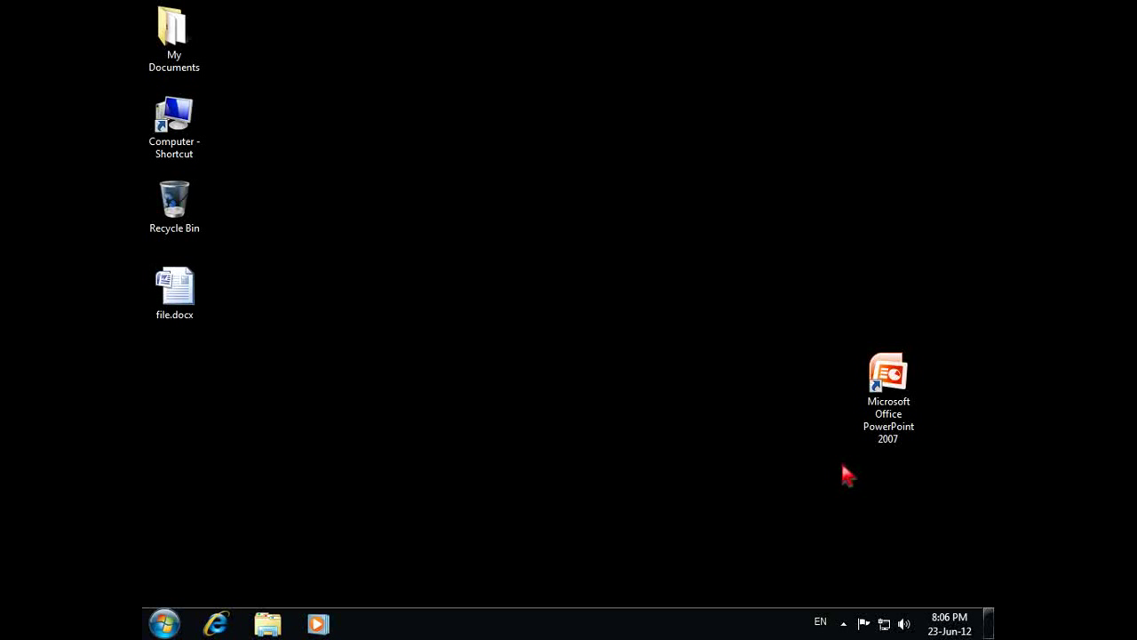
double_click(891, 417)
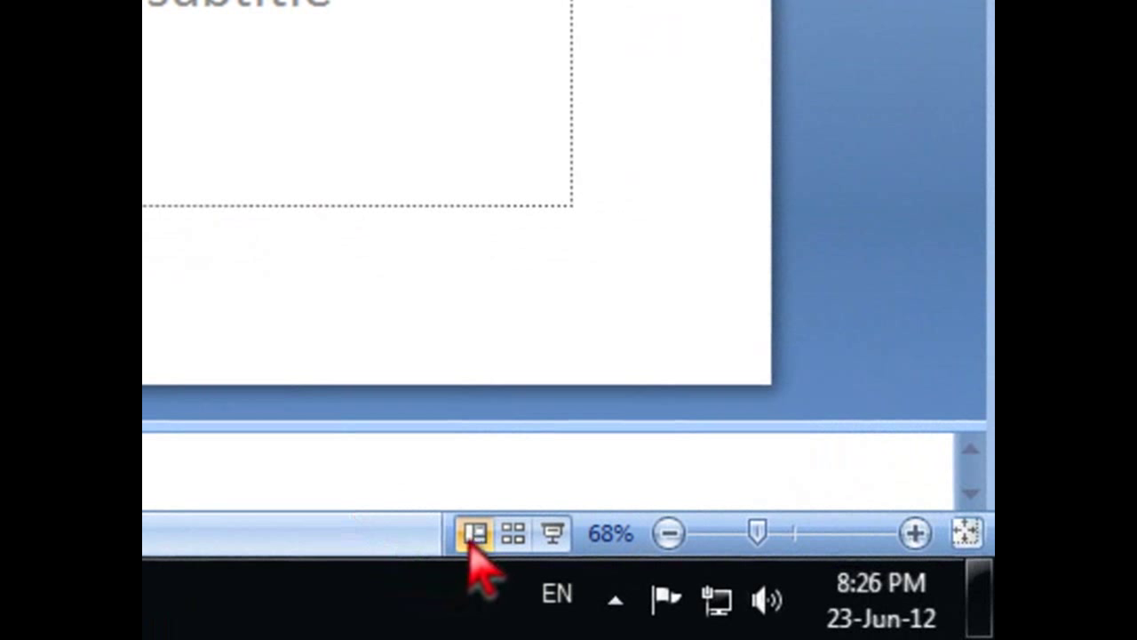
click(445, 537)
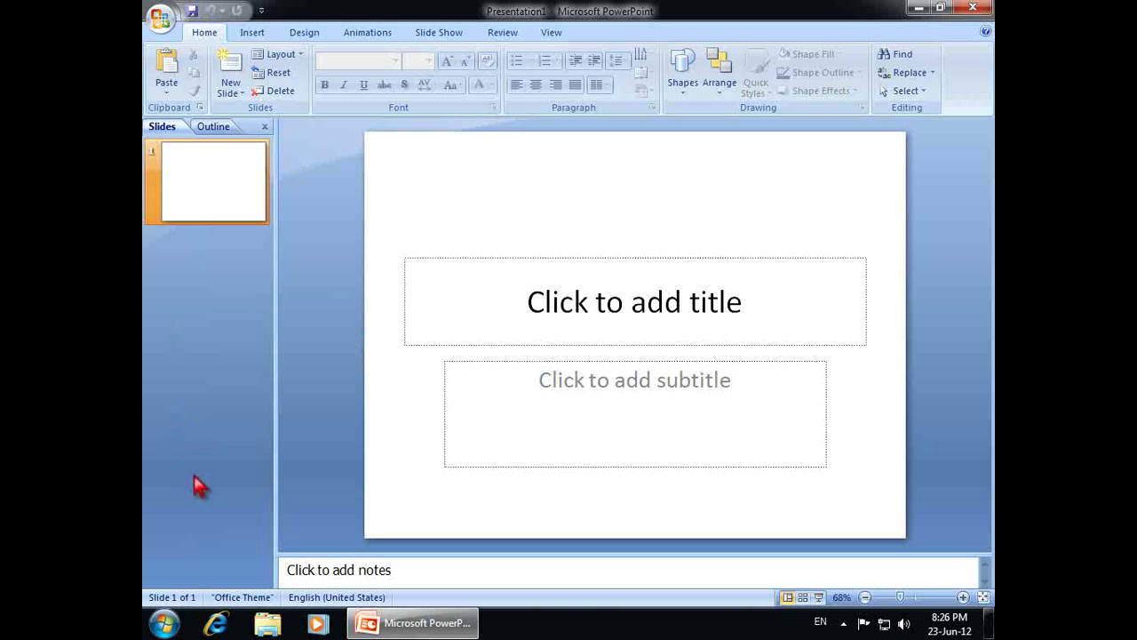
click(227, 129)
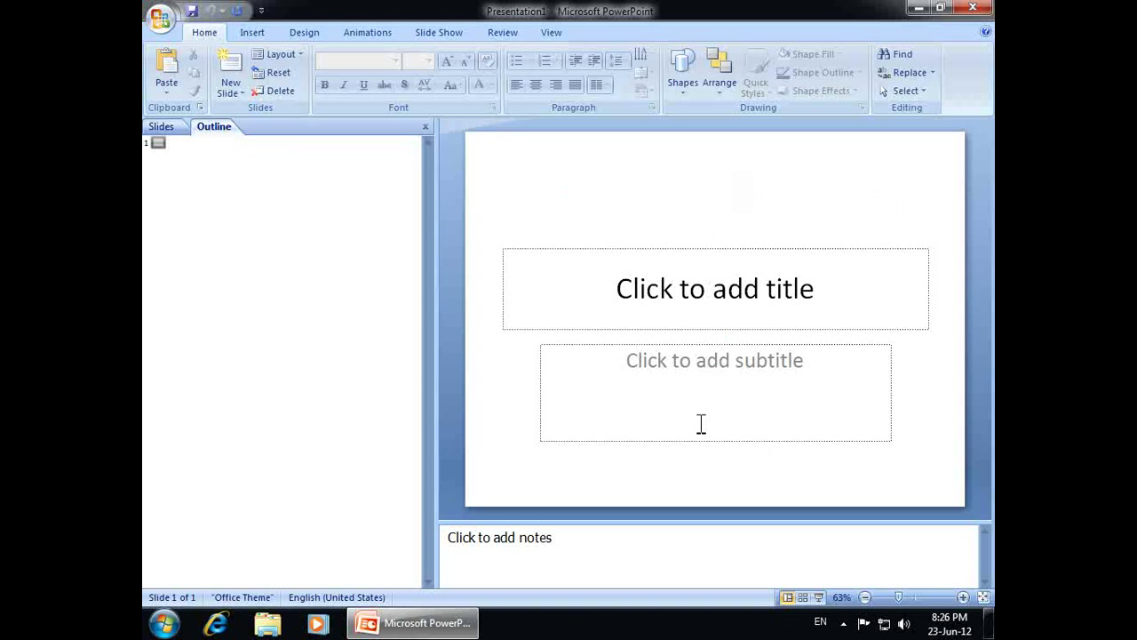
click(684, 558)
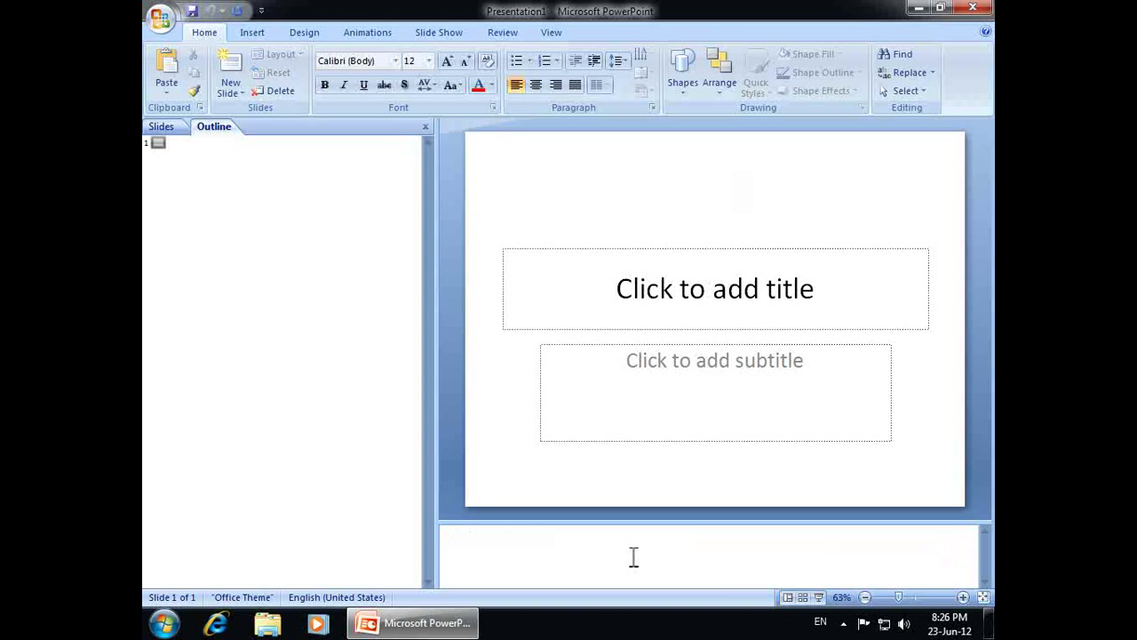
click(169, 127)
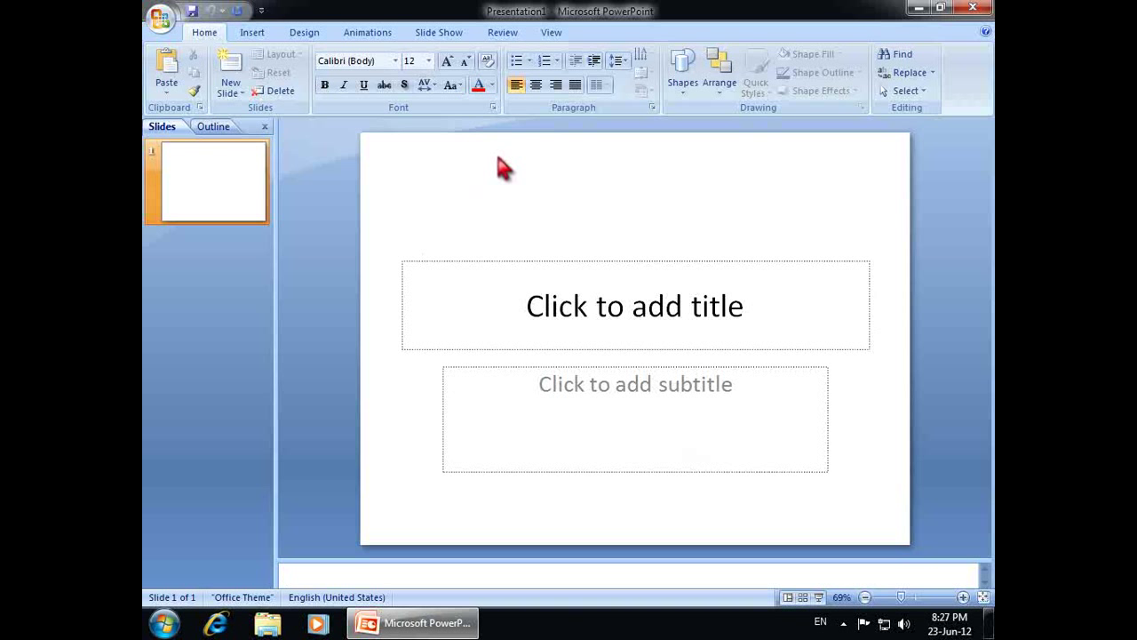
click(487, 262)
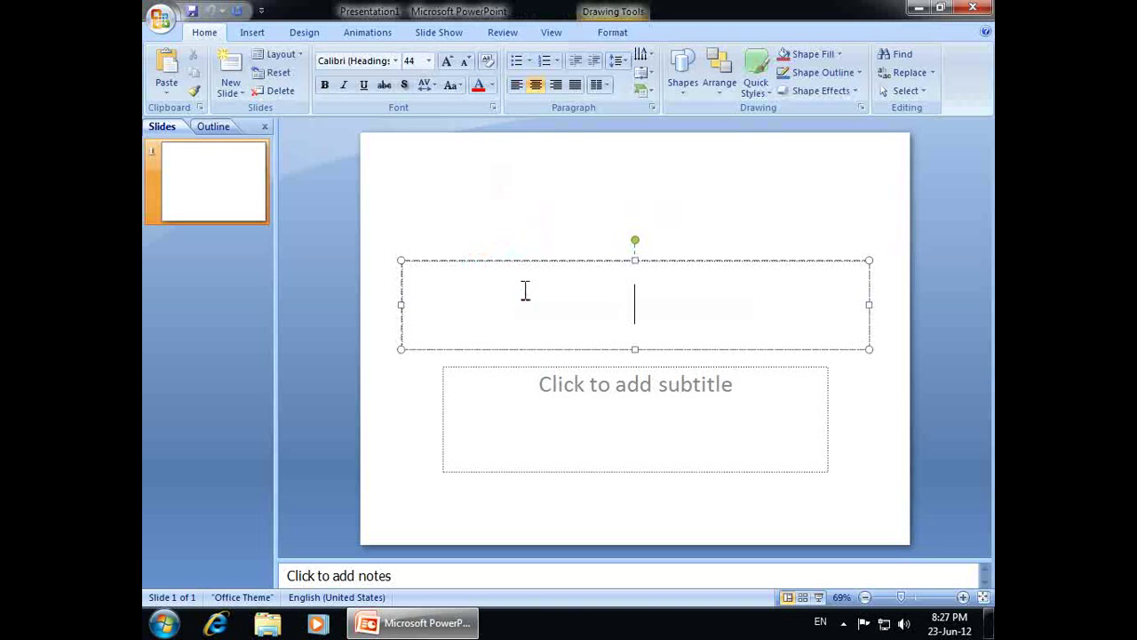
Switch keyboard input to Georgian and type the title 'ექსკურსია ტაო-კლარჯეთში'
click(519, 366)
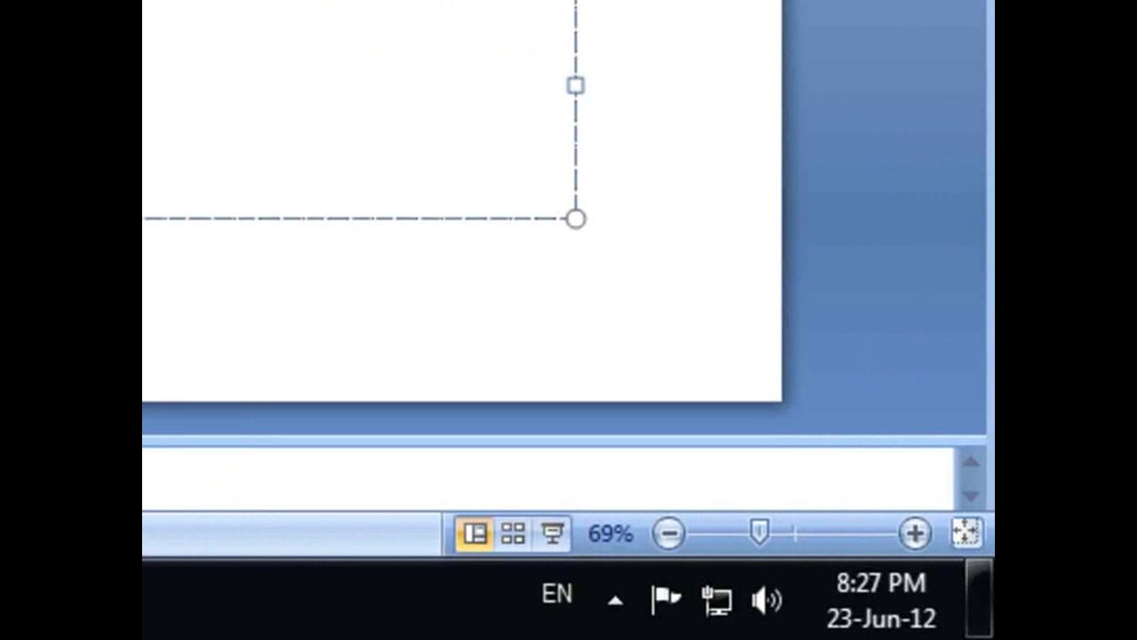
click(560, 594)
click(614, 478)
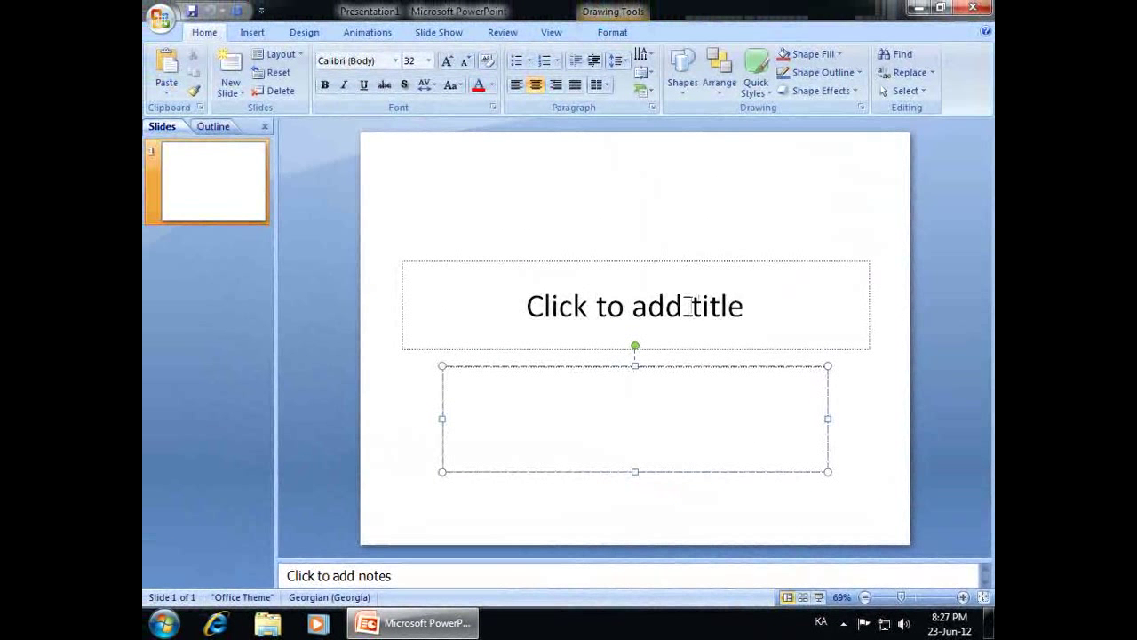
click(688, 306)
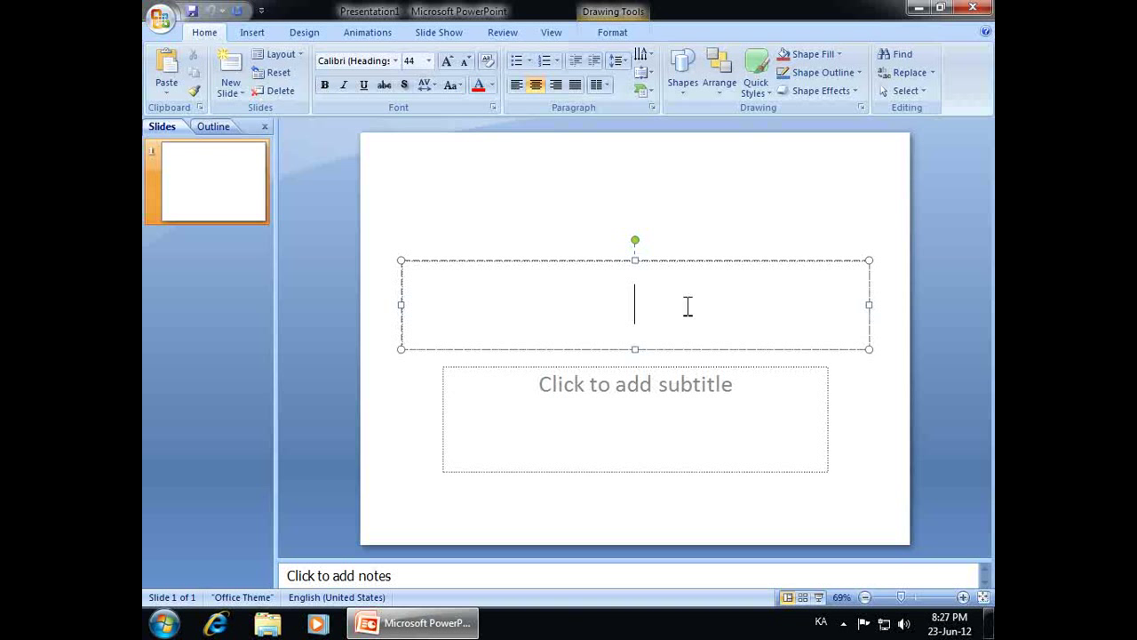
text(ვ)
text(ქსკურსია)
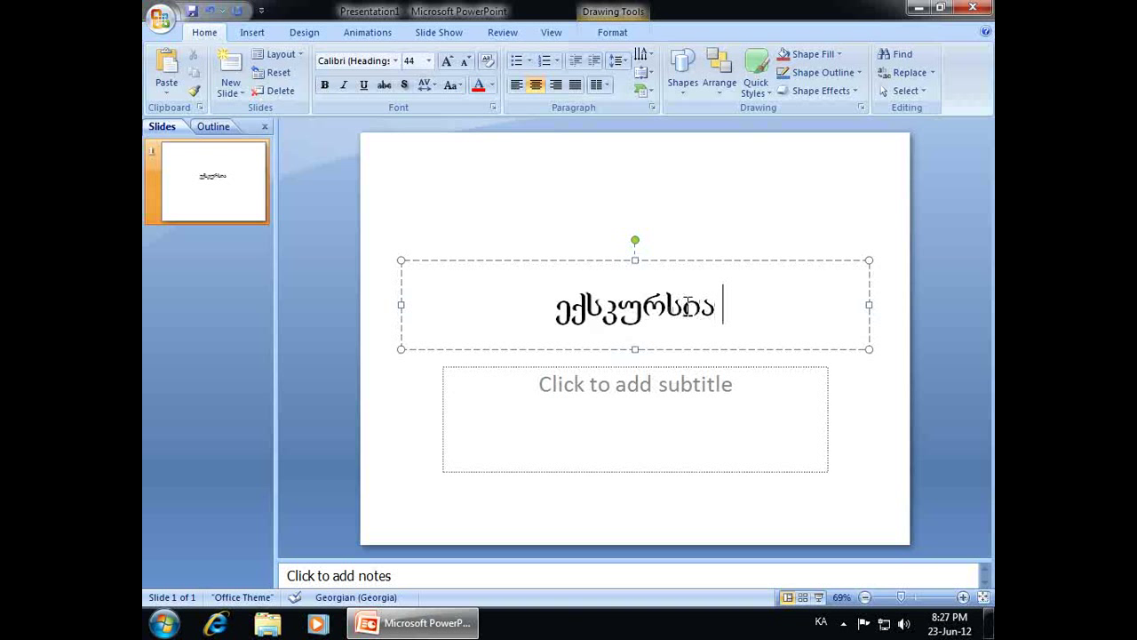
text(ტაო-)
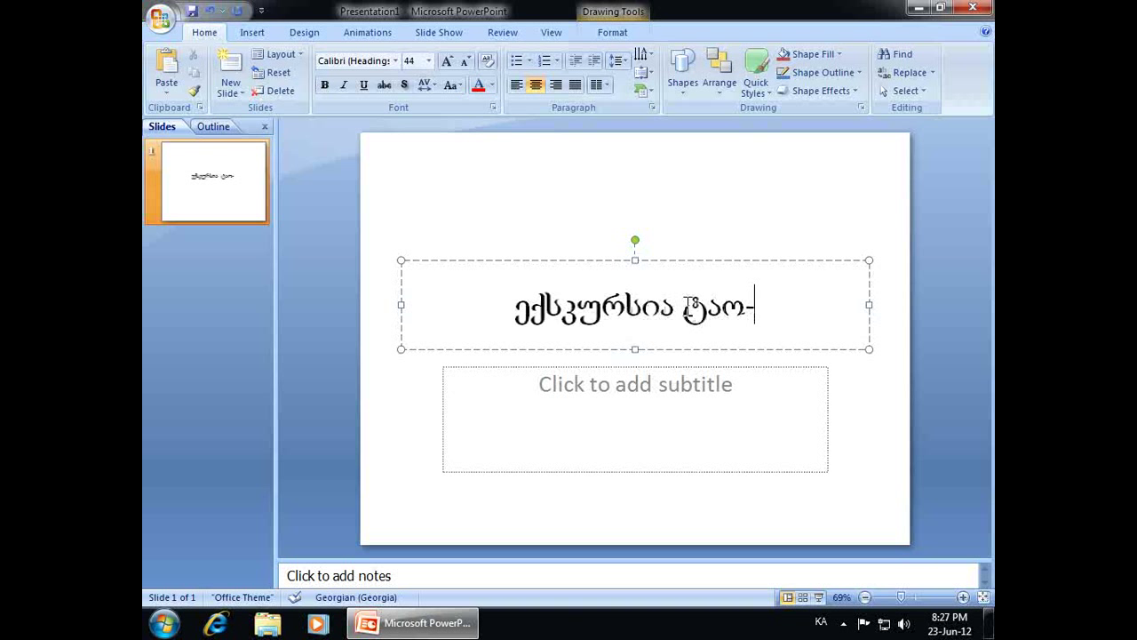
text(კლარჯე)
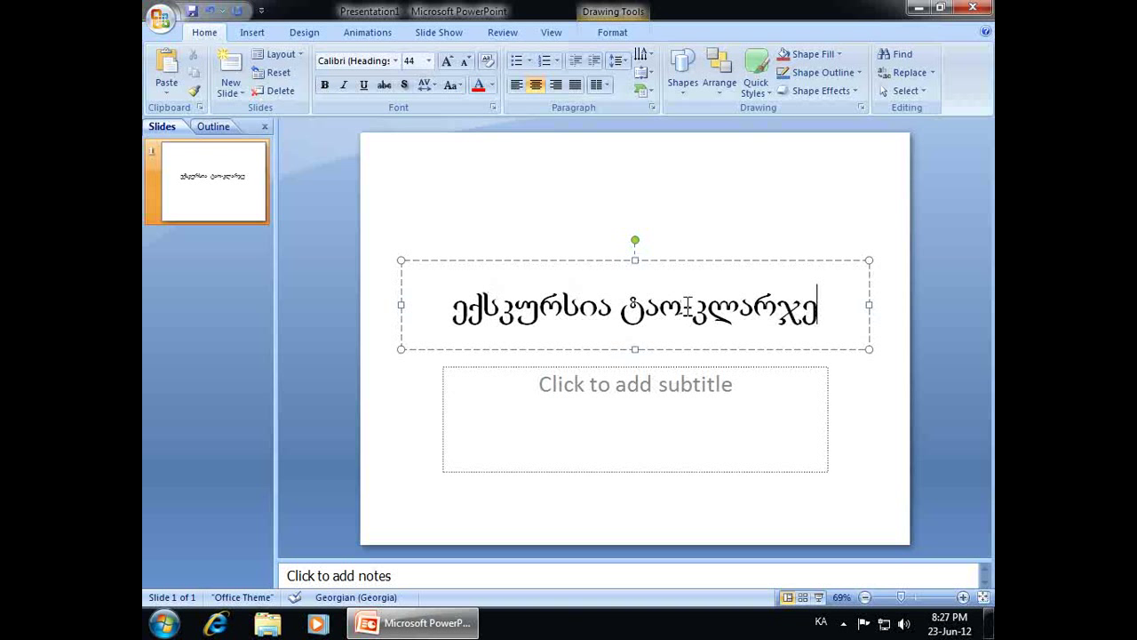
text(თშ)
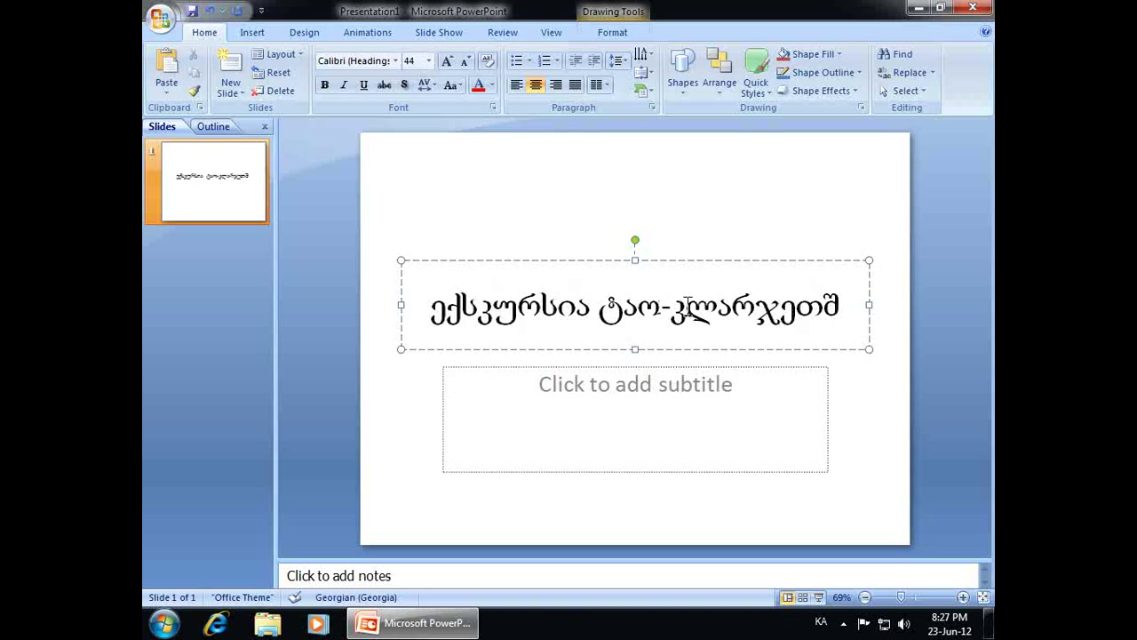
text(ი)
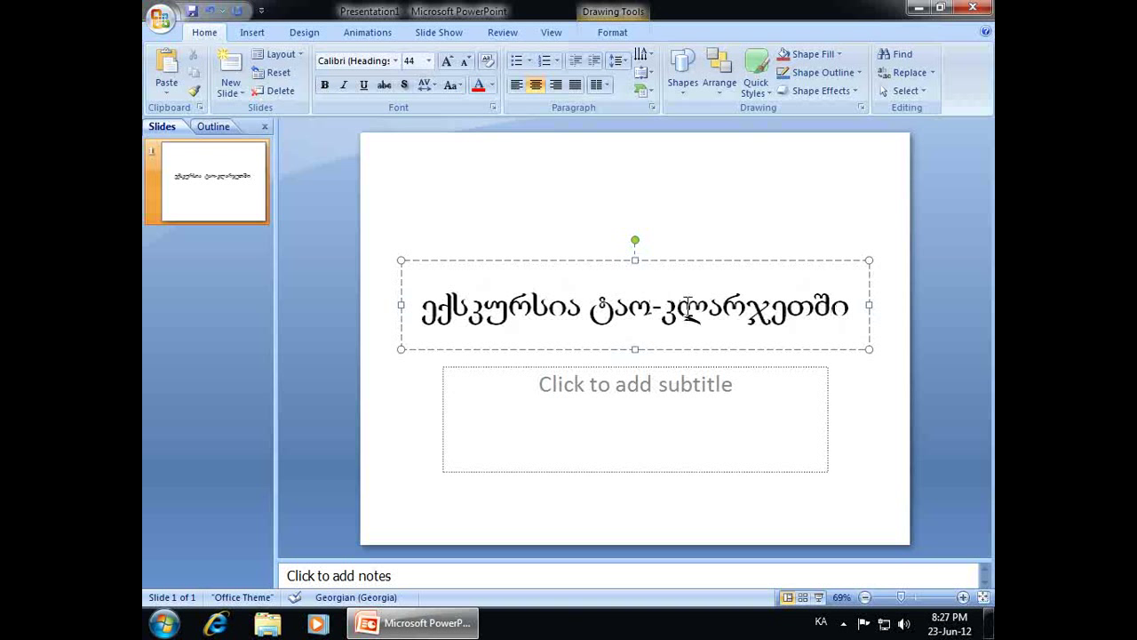
Type 'დასურათებული ეტიუდი' into the subtitle placeholder and deselect it
click(626, 407)
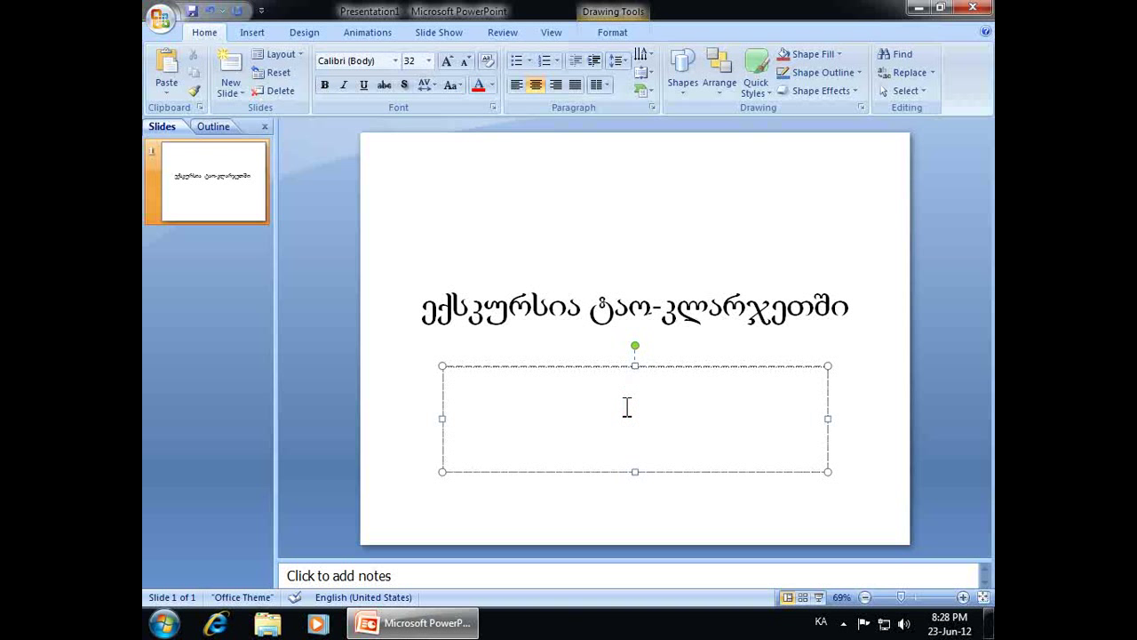
text(დასურათ)
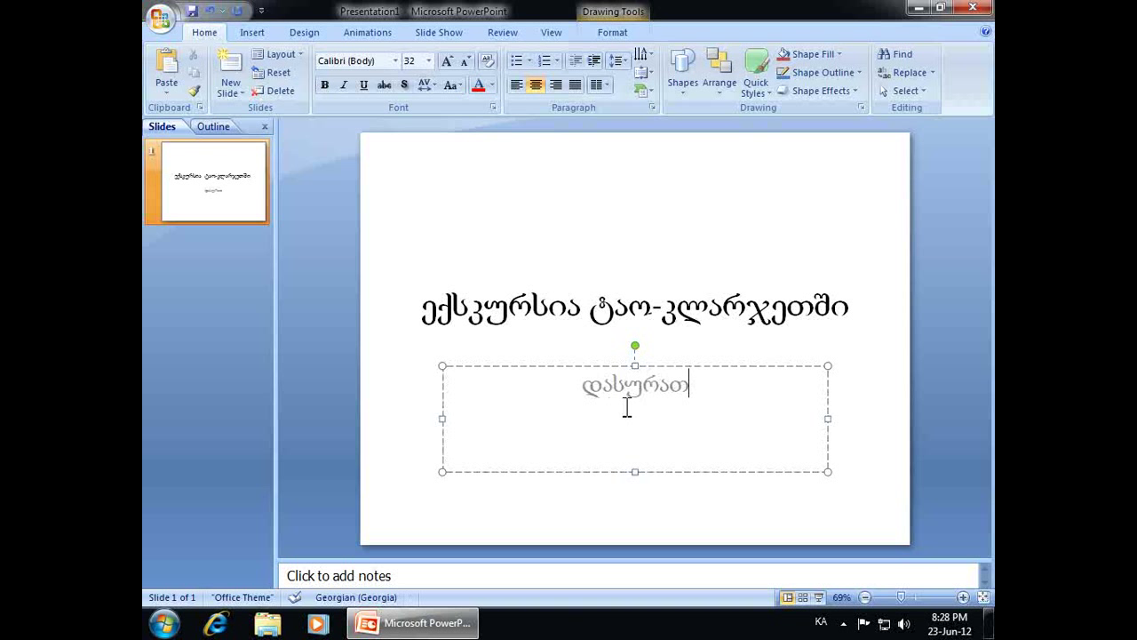
text(ებუ)
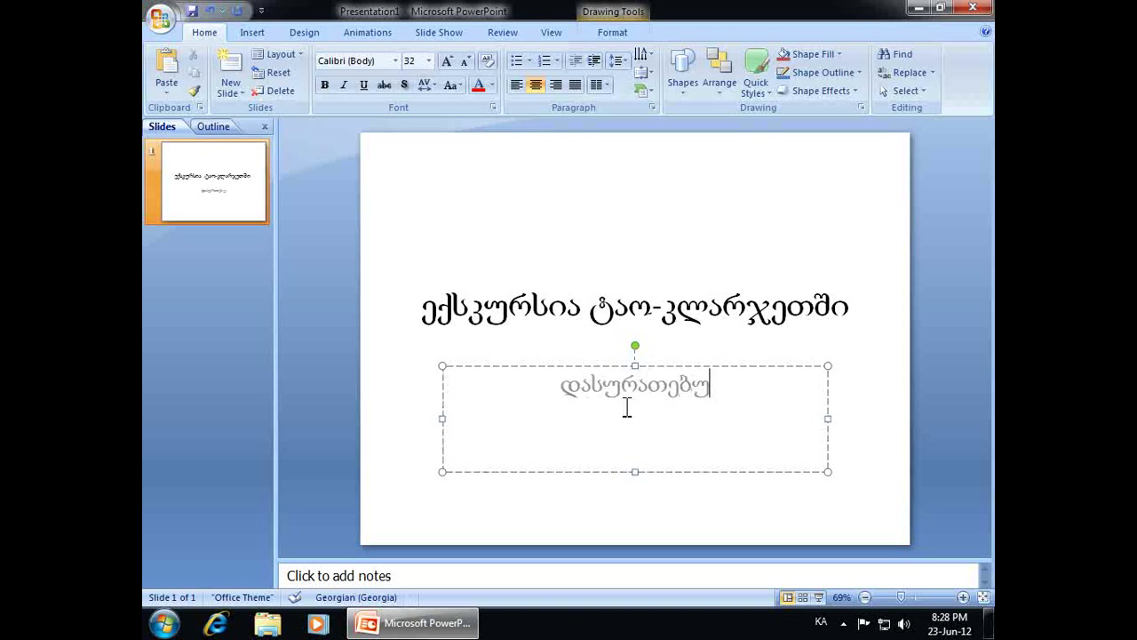
text(ლი )
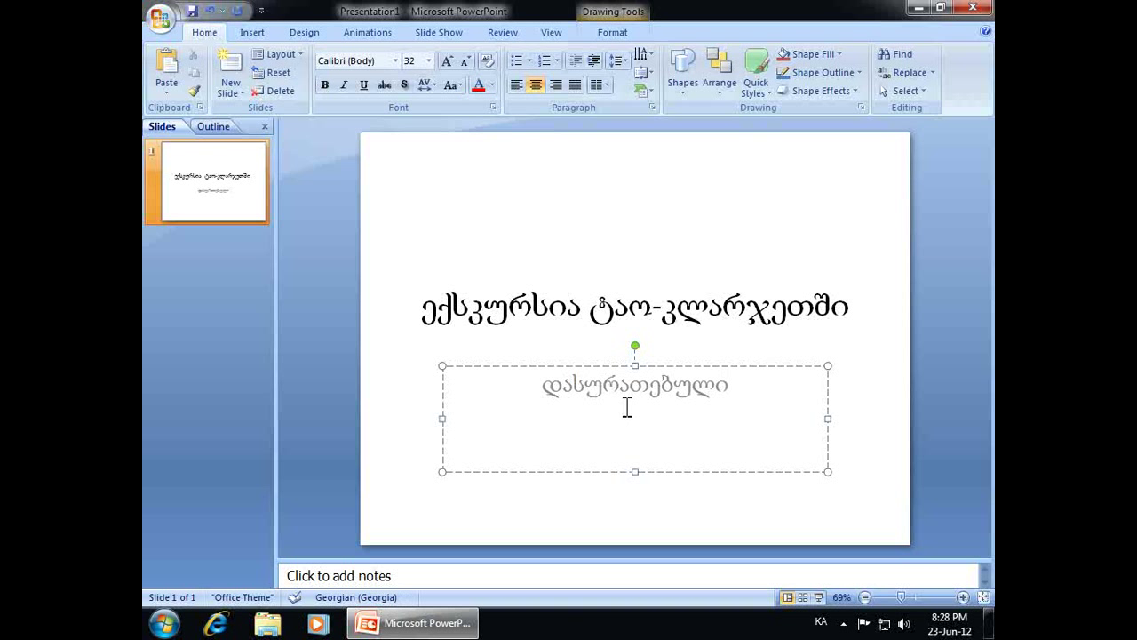
text(ეტიუ)
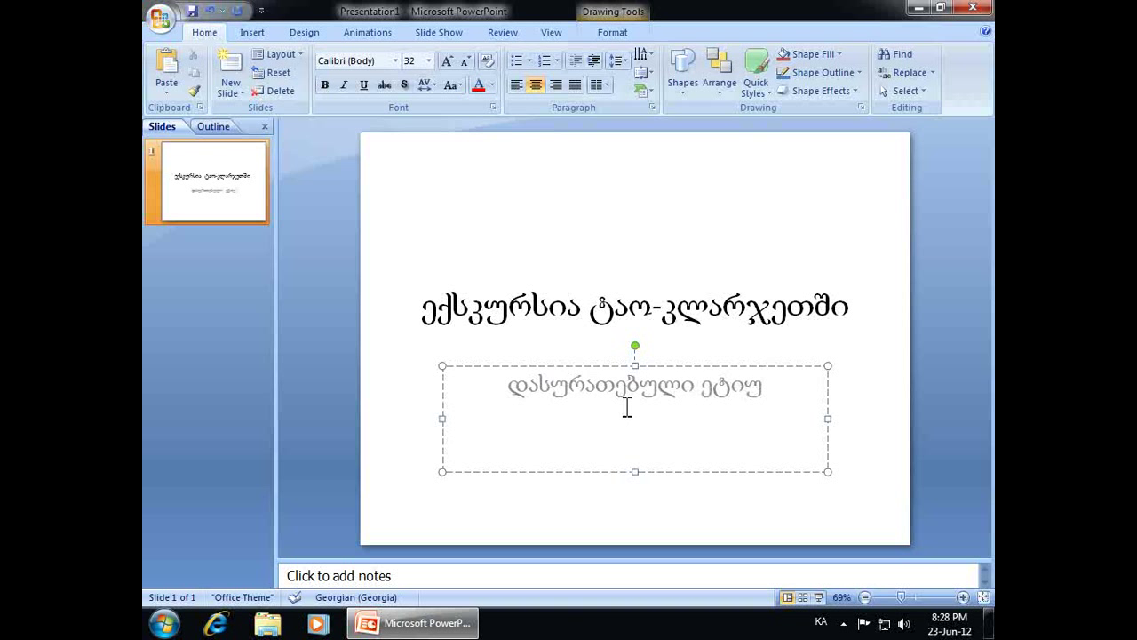
text(დი)
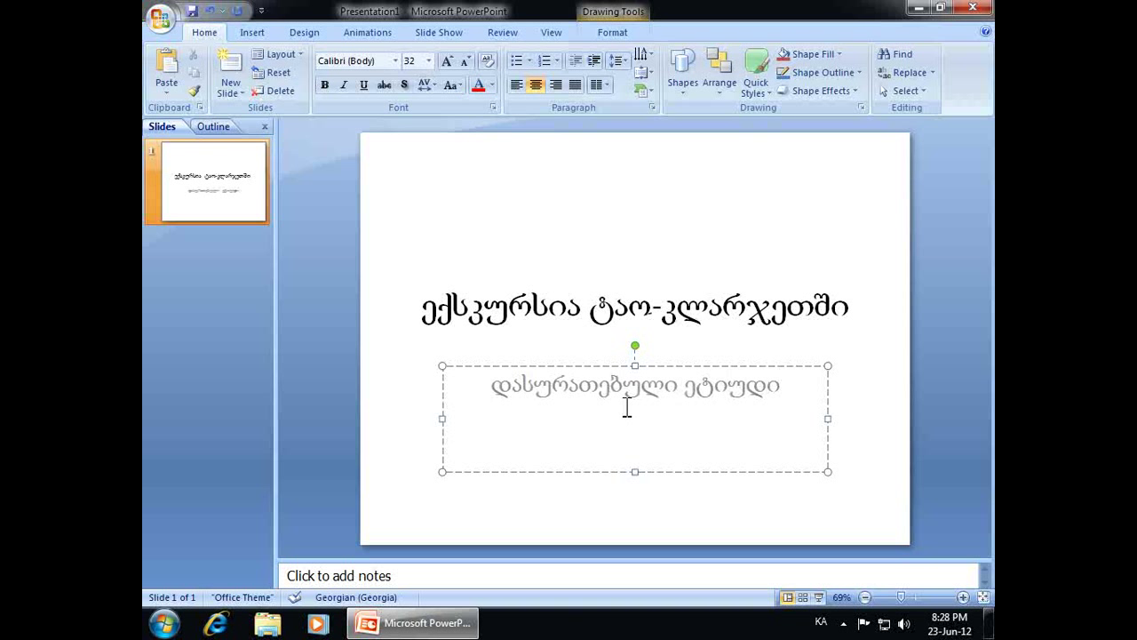
click(845, 442)
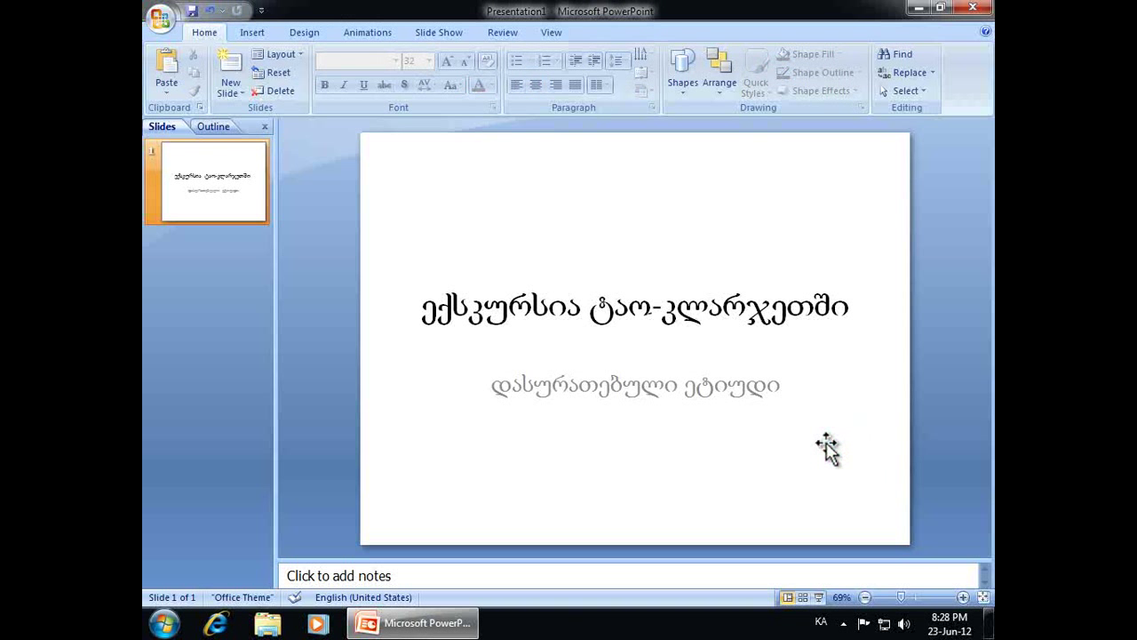
Shrink the subtitle box to a single line and make the title bold
click(702, 391)
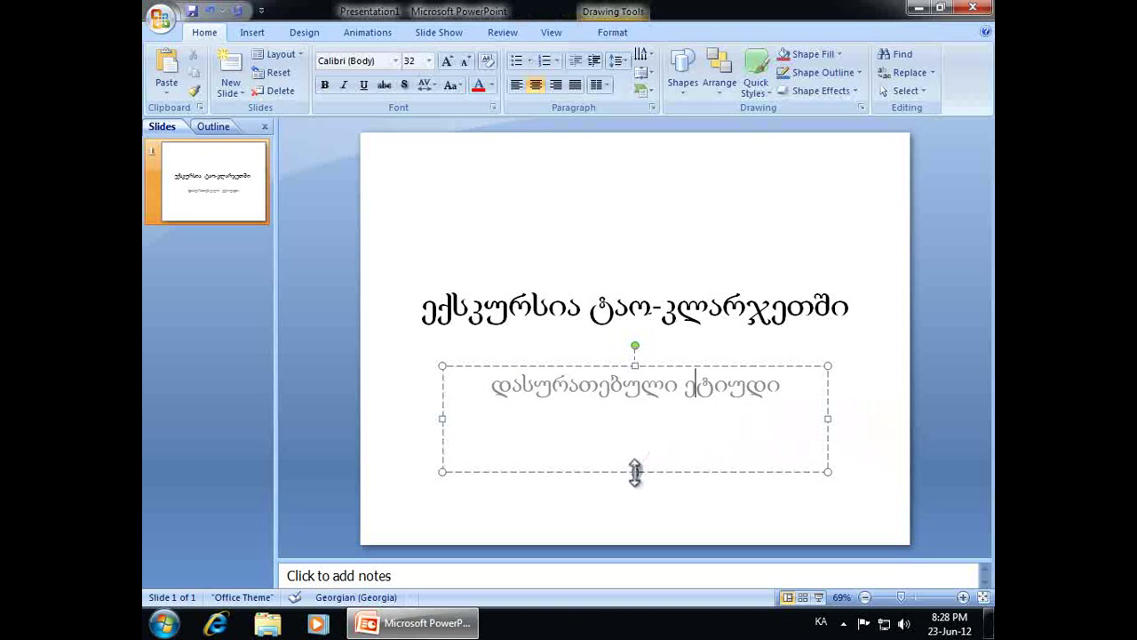
drag(636, 472, 639, 425)
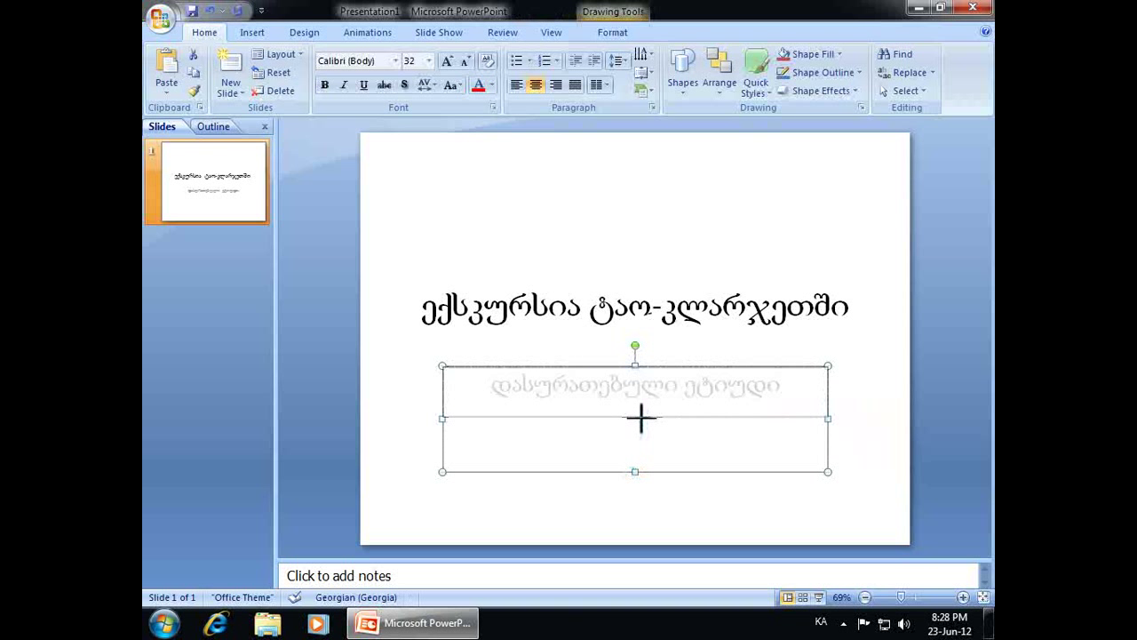
drag(640, 425, 641, 417)
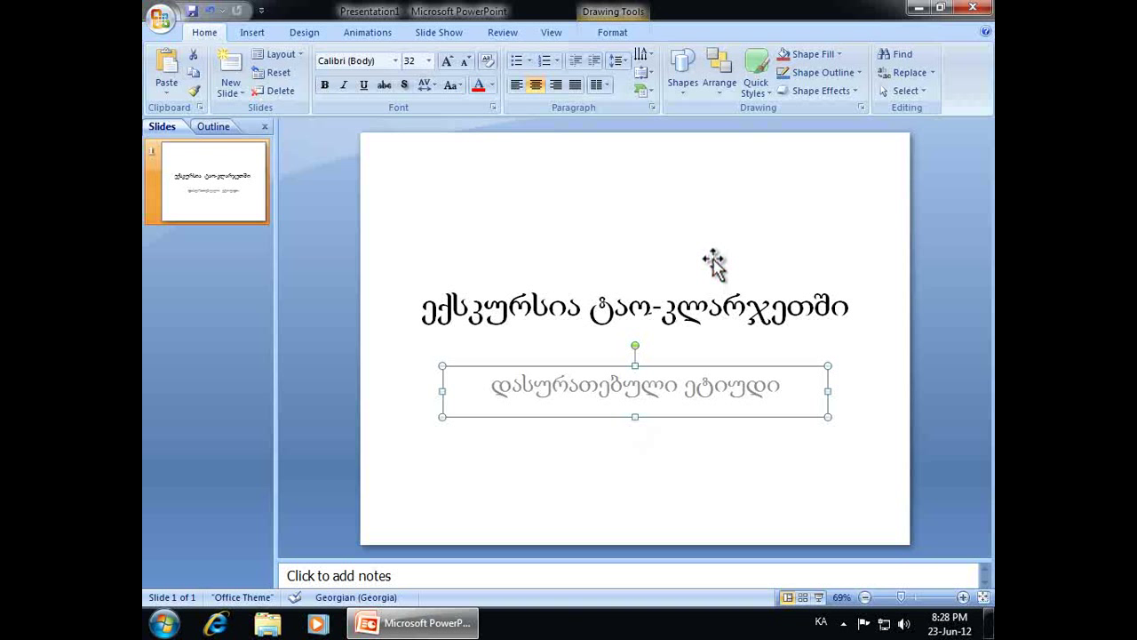
click(714, 261)
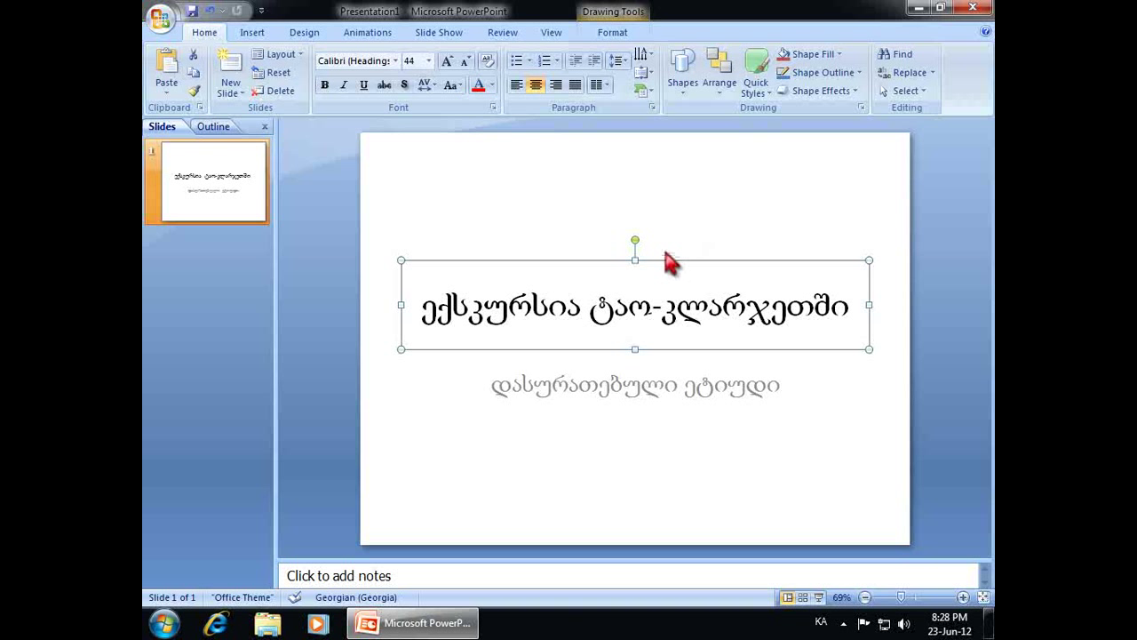
click(326, 85)
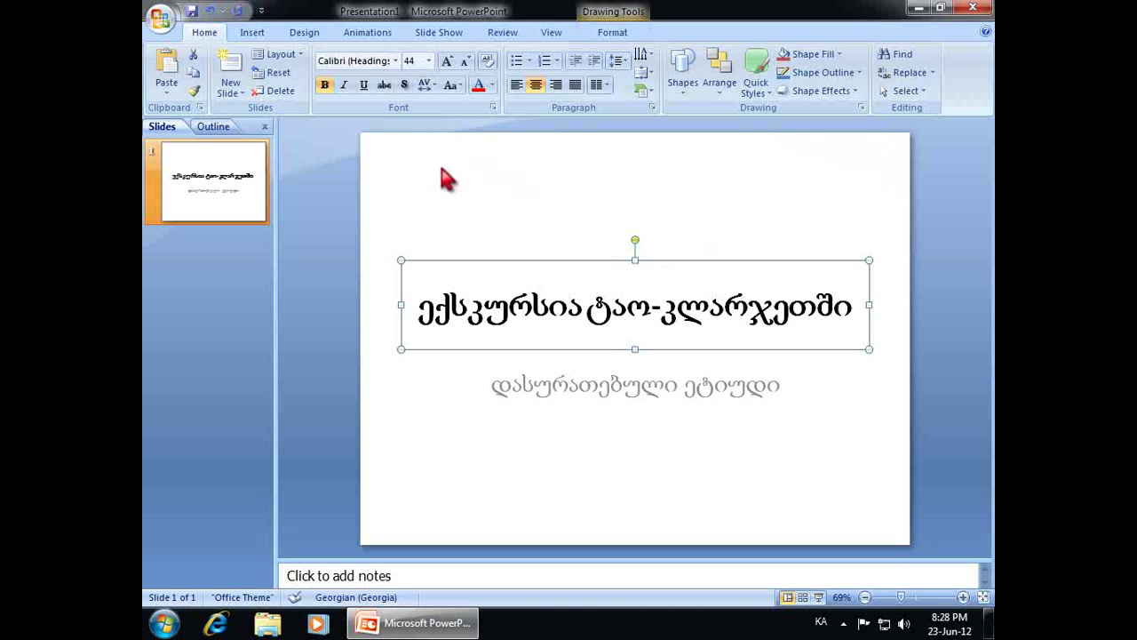
Make the title dark blue with a shadow, size 54, right-aligned
click(492, 84)
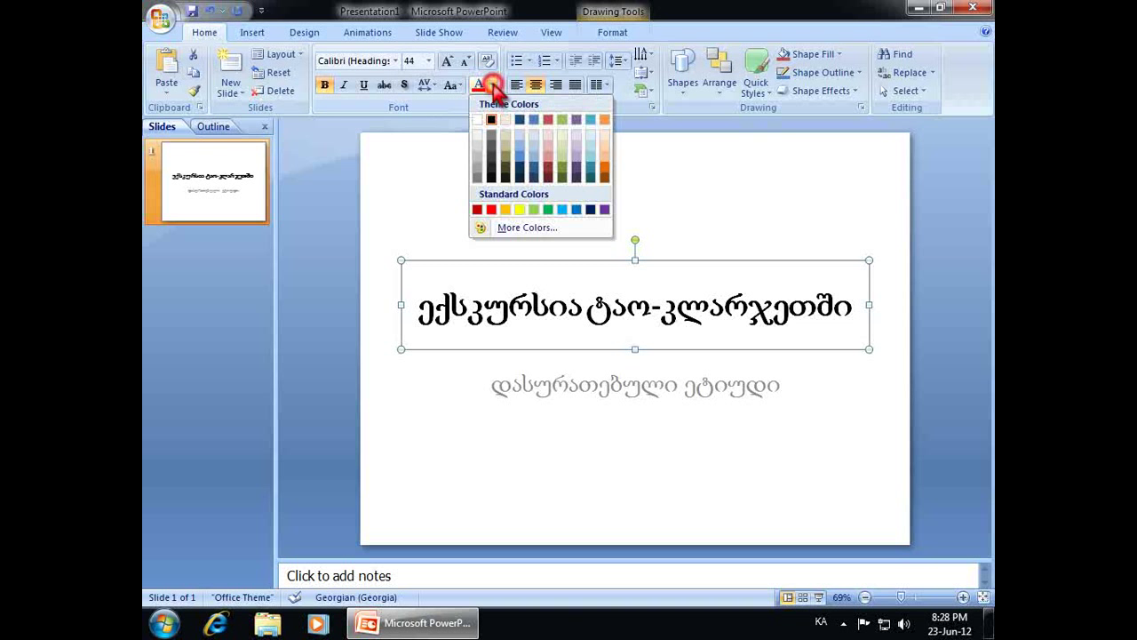
click(535, 182)
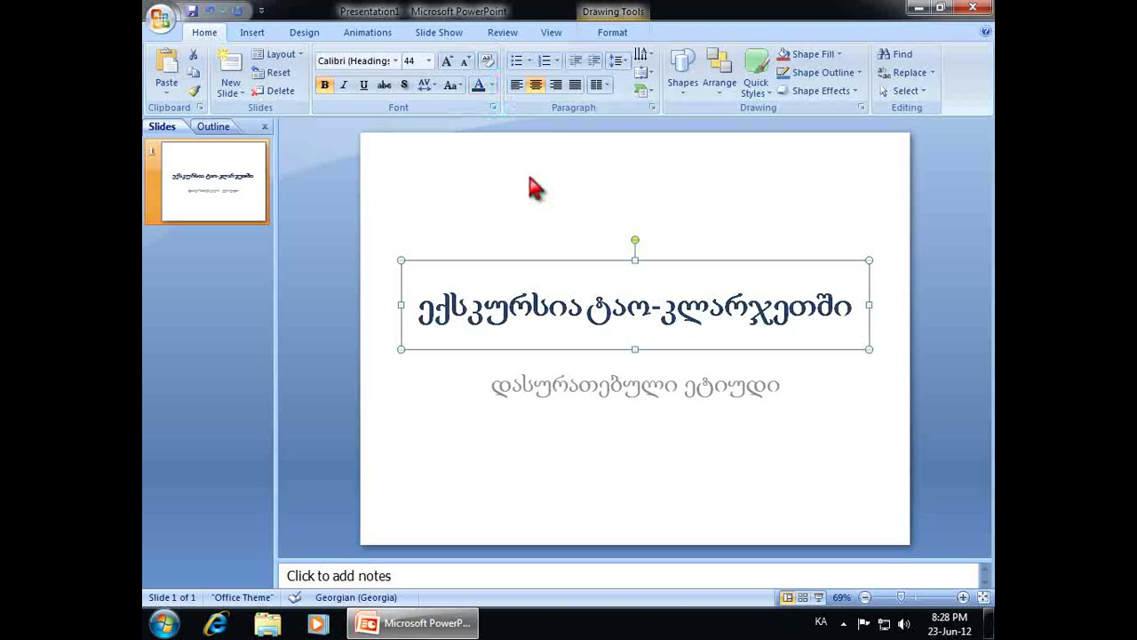
click(405, 85)
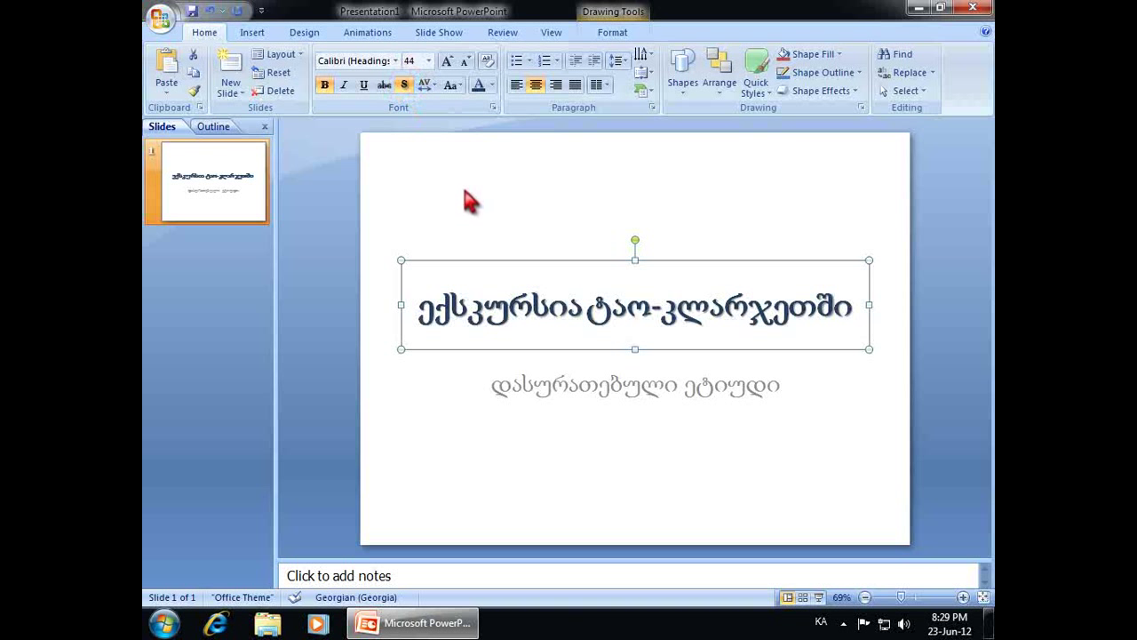
click(427, 60)
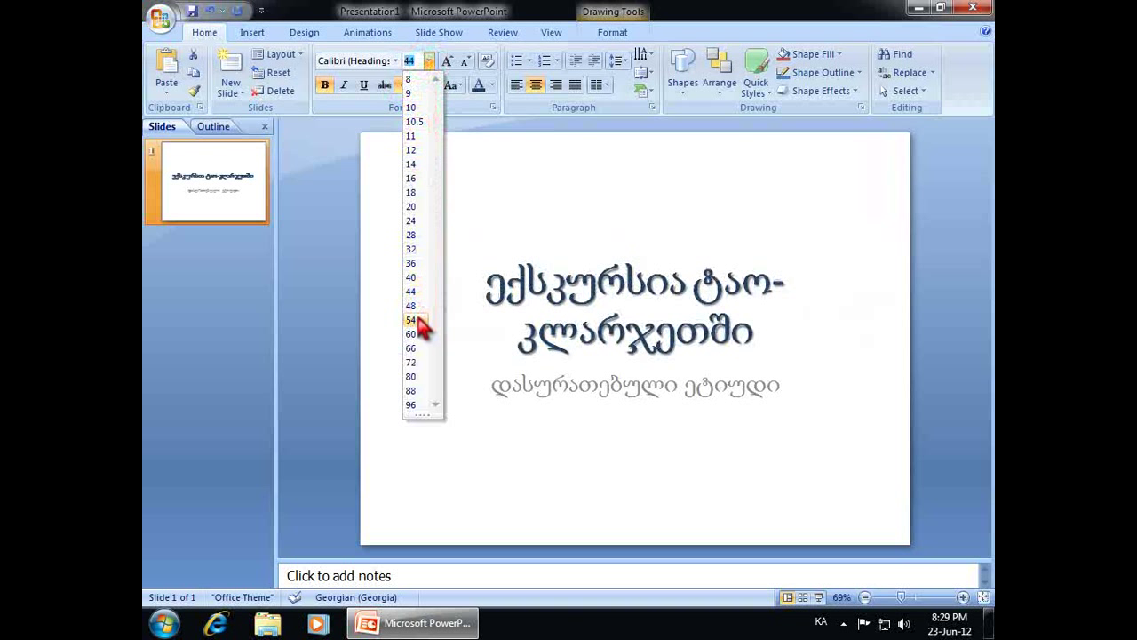
click(417, 319)
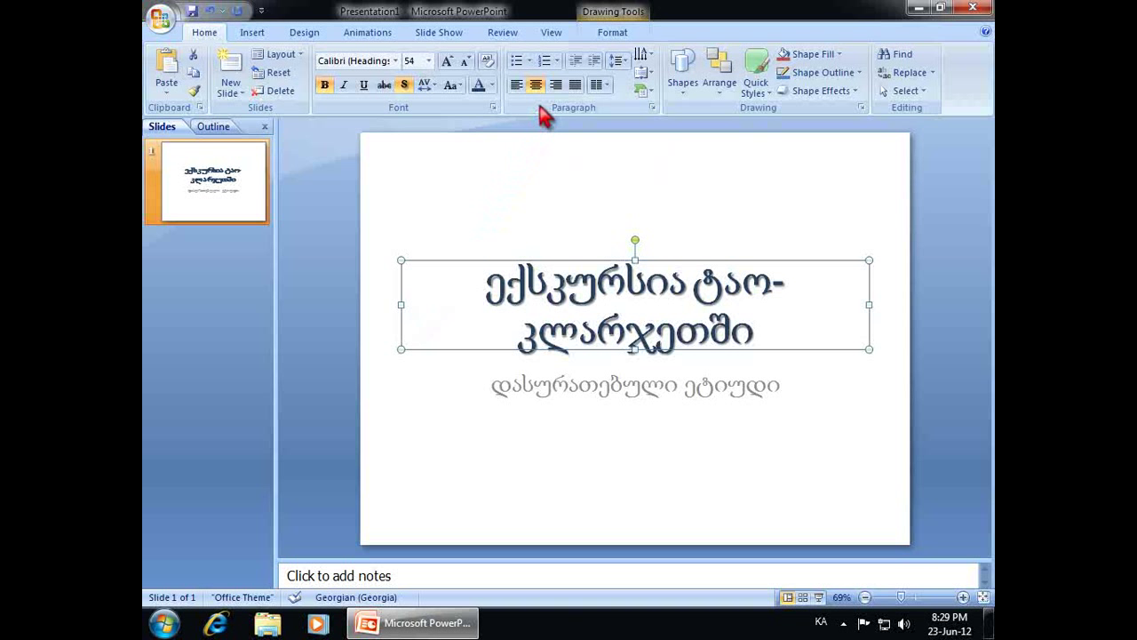
click(556, 85)
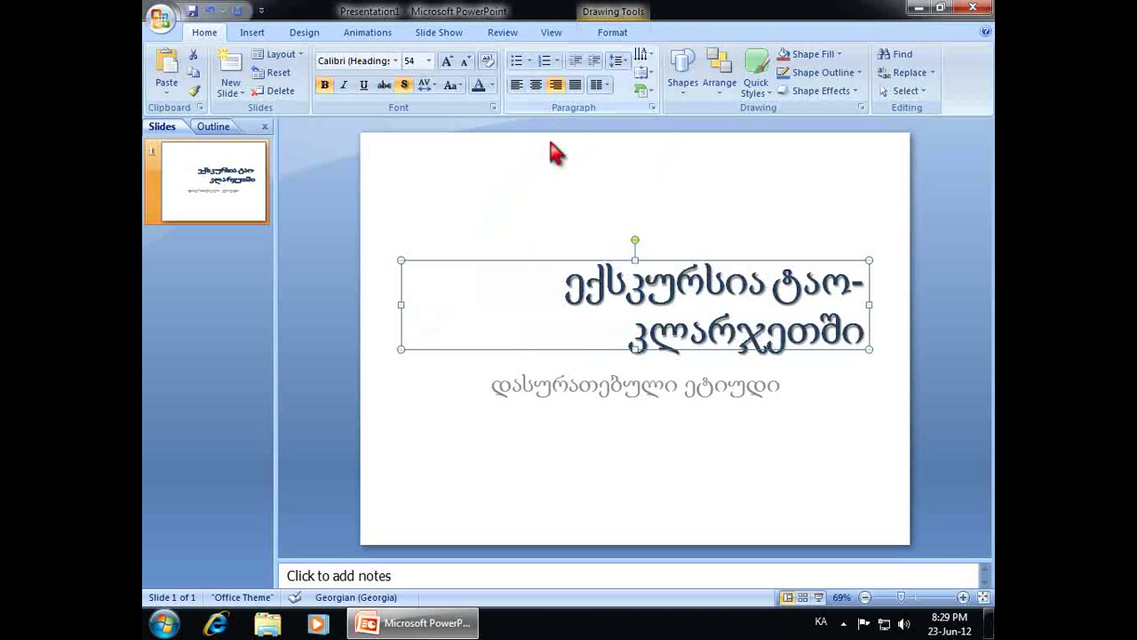
Narrow the title box from its left edge and shift it toward the right
drag(401, 305, 516, 309)
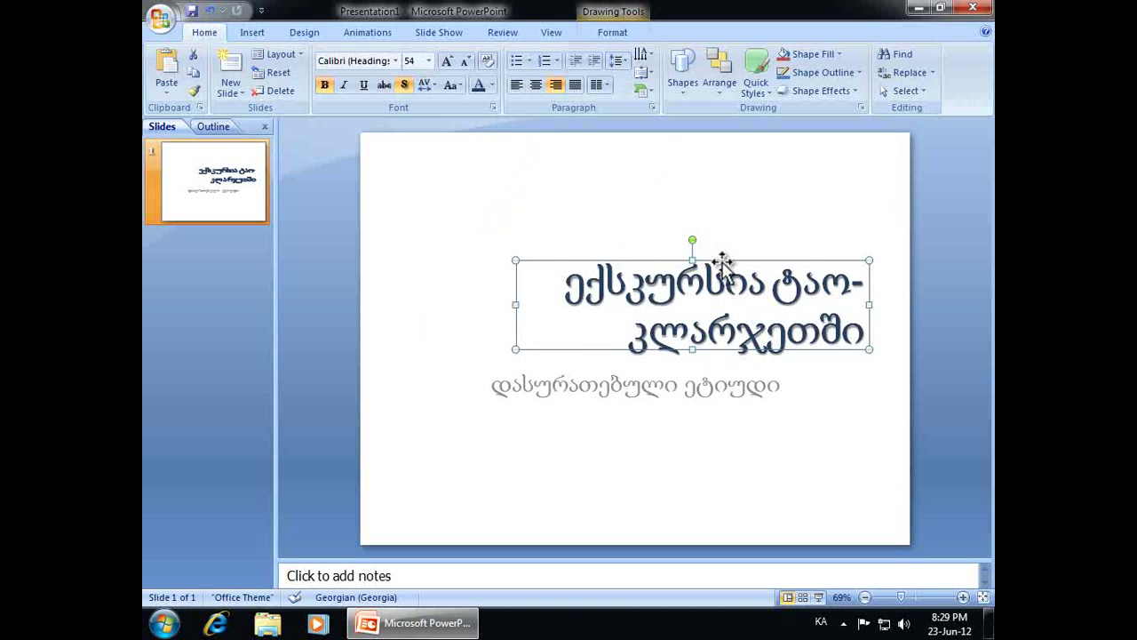
drag(723, 260, 740, 261)
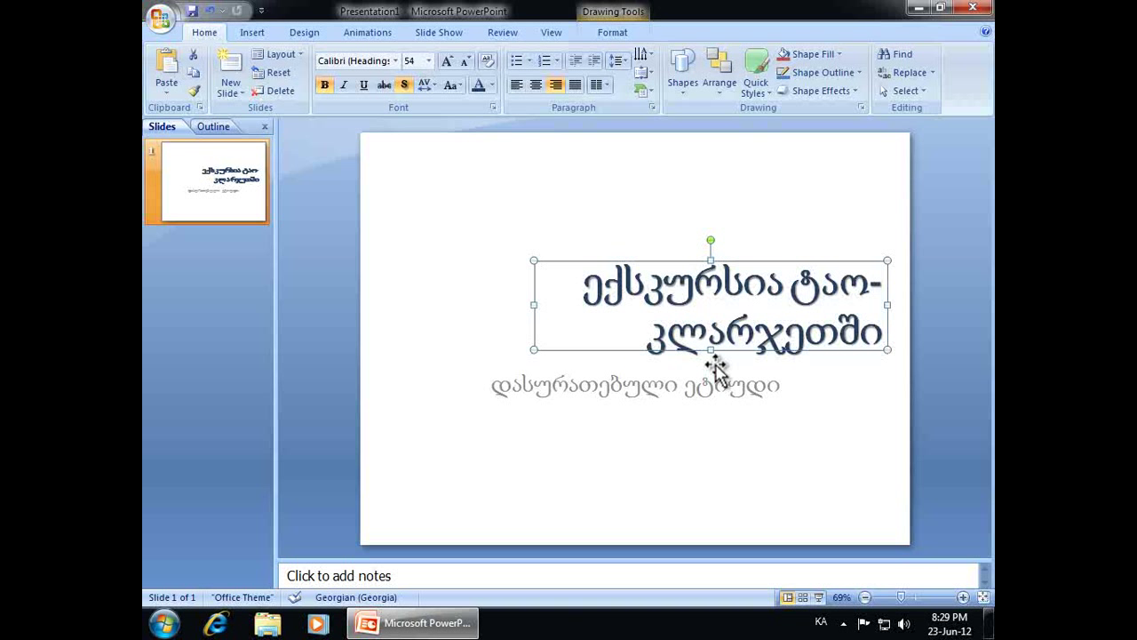
click(716, 370)
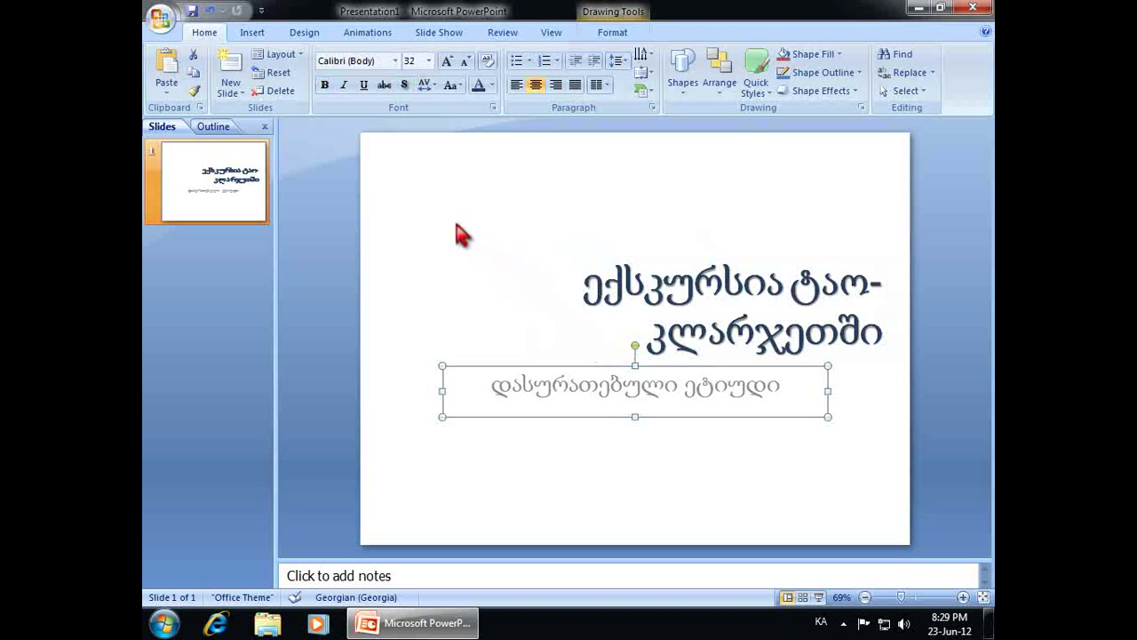
Make the subtitle bold, shadowed and Olive Green Darker 50%, then move it lower and right
click(326, 84)
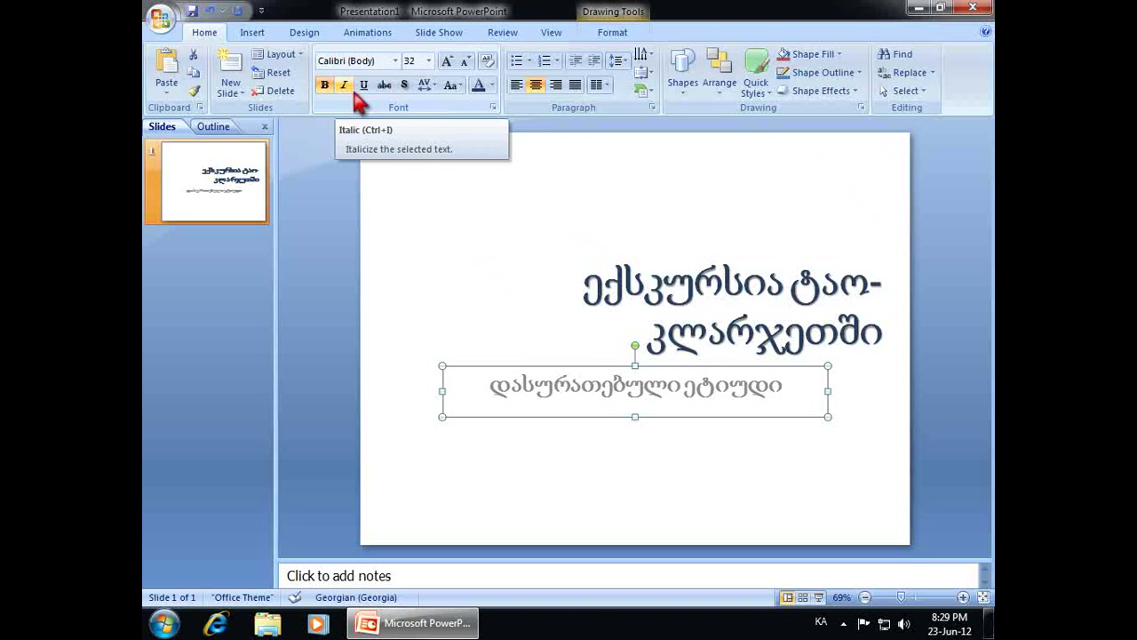
click(402, 88)
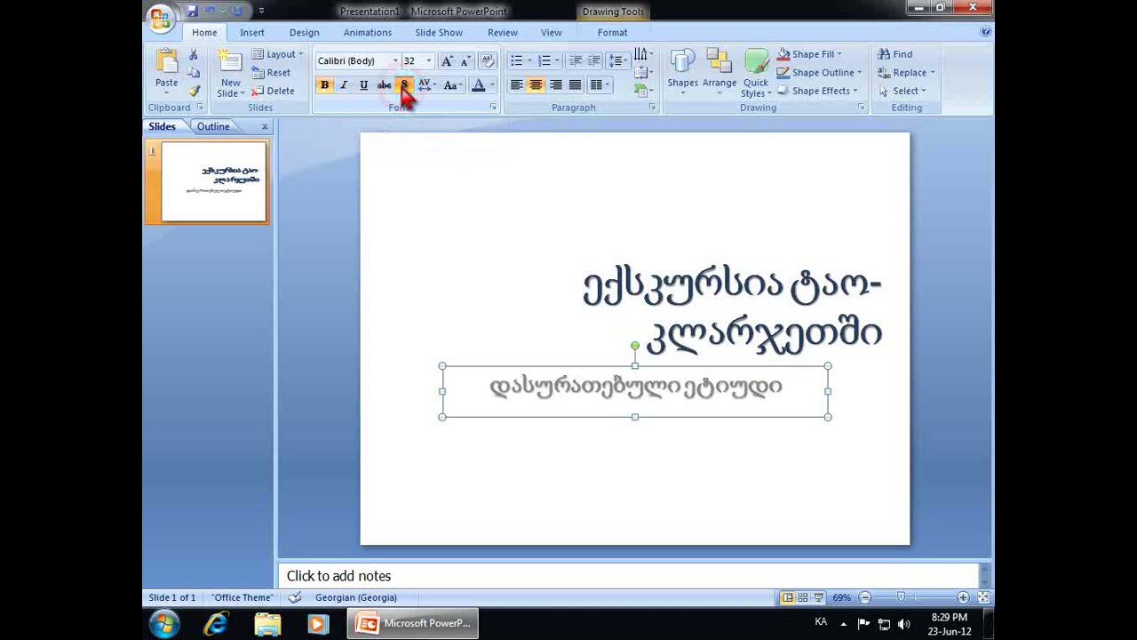
click(493, 87)
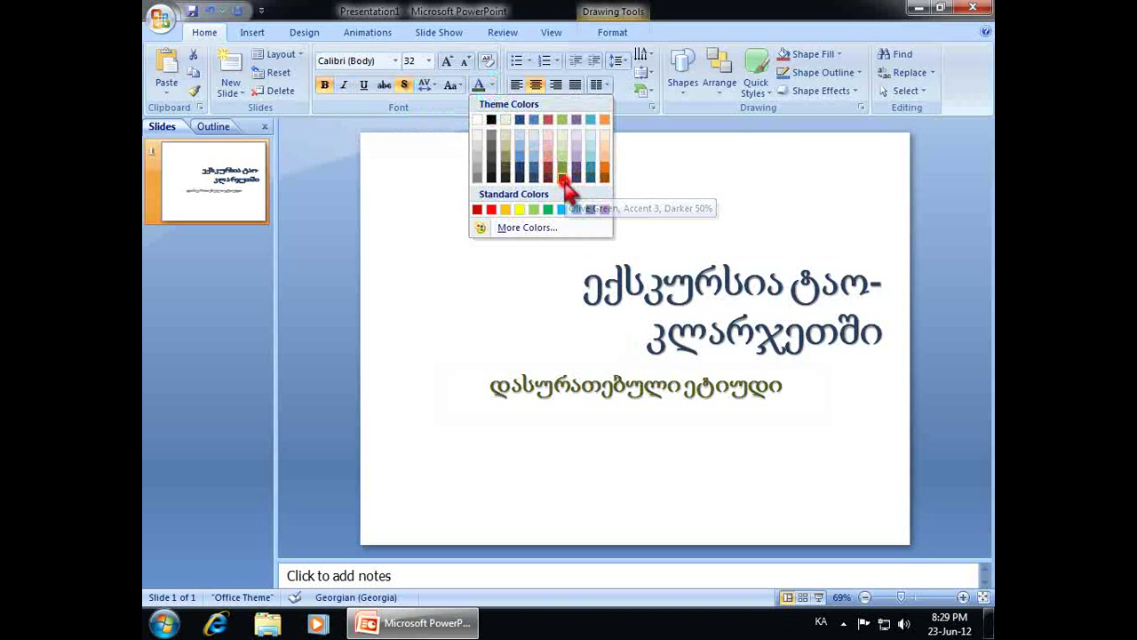
click(564, 181)
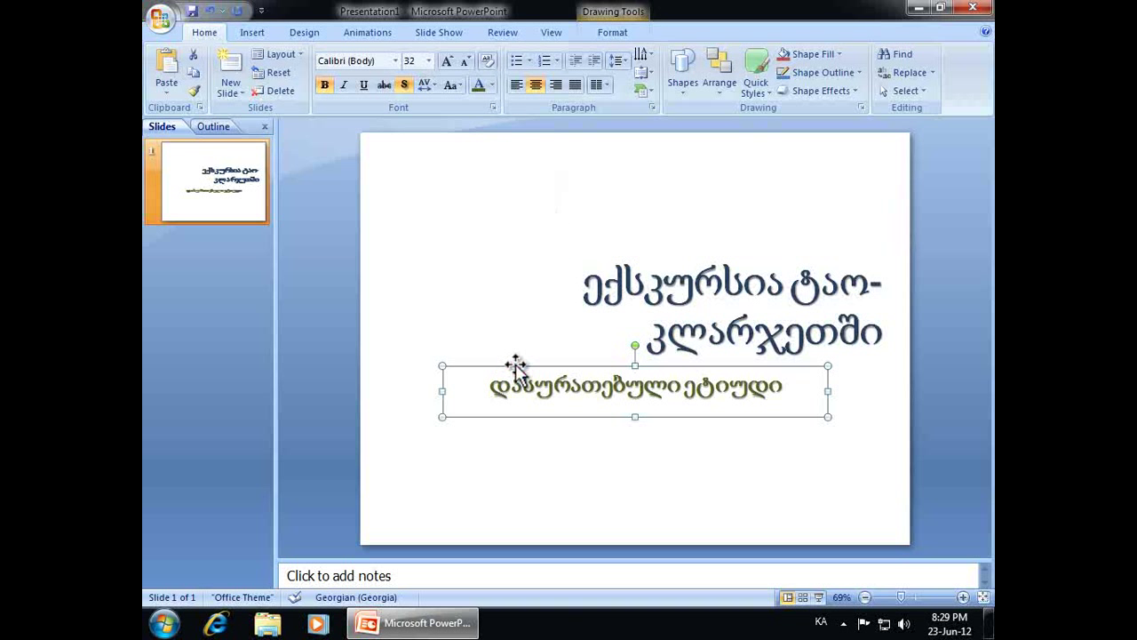
drag(516, 365, 587, 405)
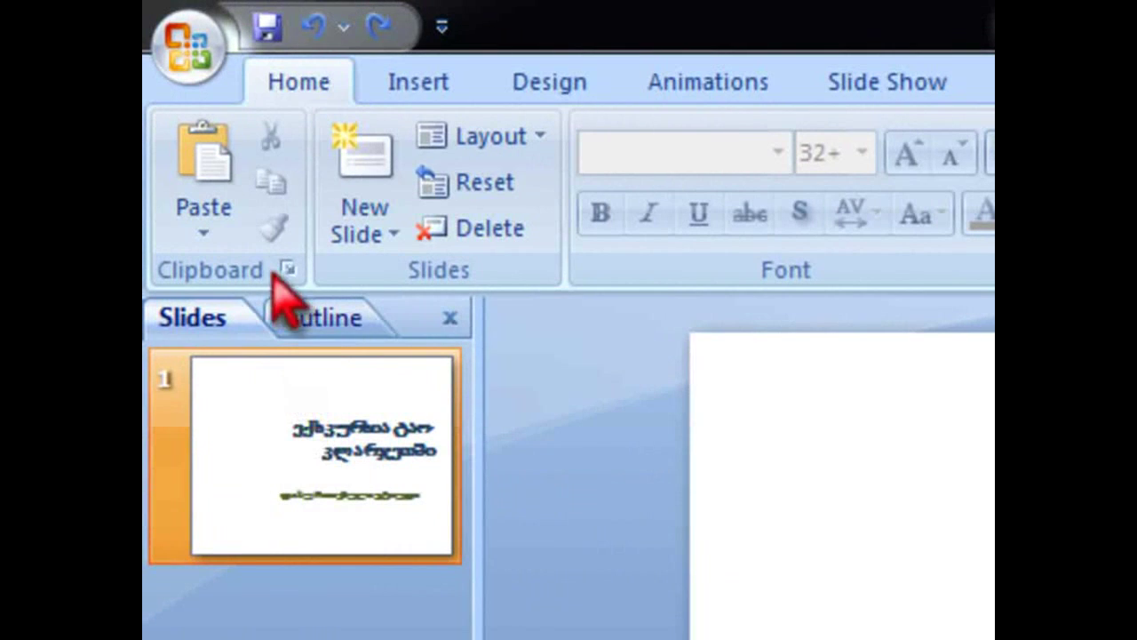
Save the presentation as a .pptx in D:\საქაღალდე-1\სასწავლო
click(266, 27)
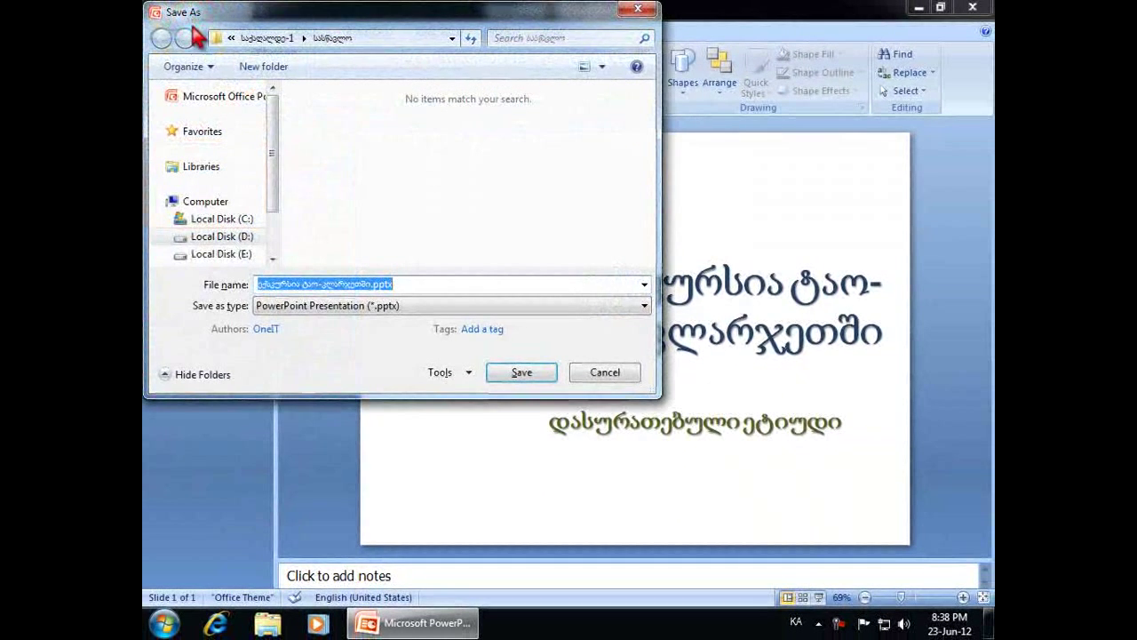
click(222, 237)
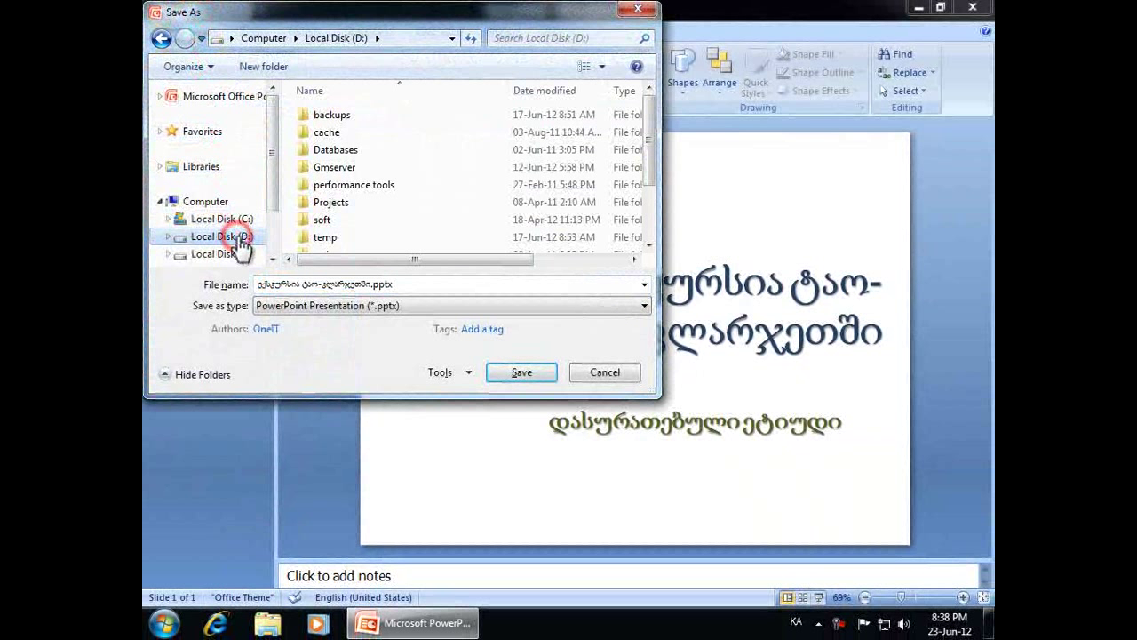
drag(649, 133, 653, 173)
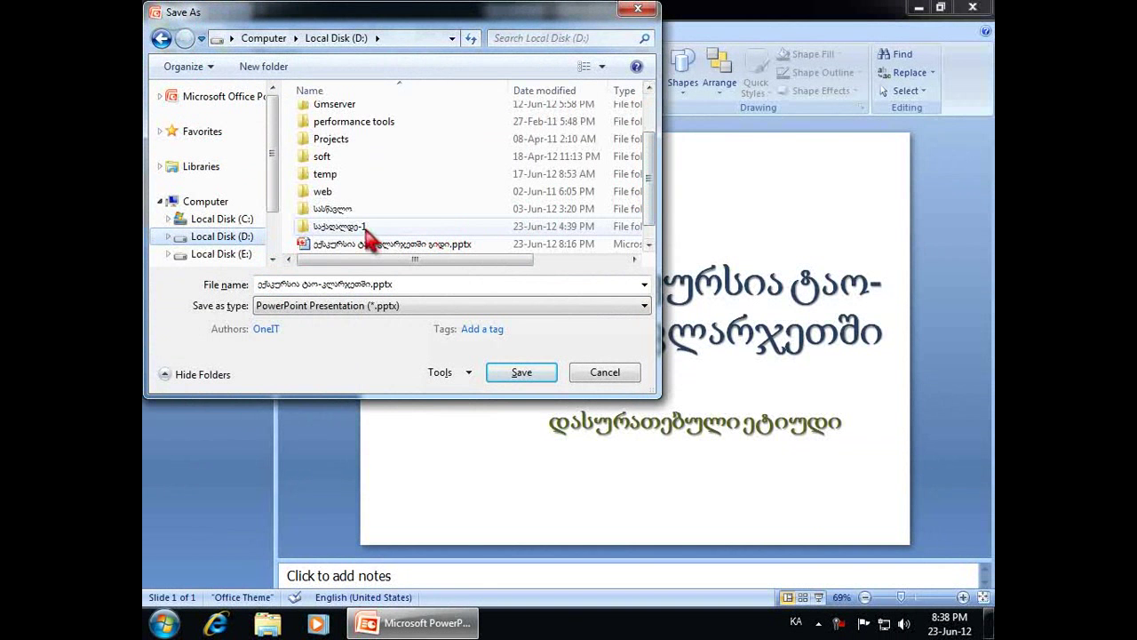
double_click(356, 228)
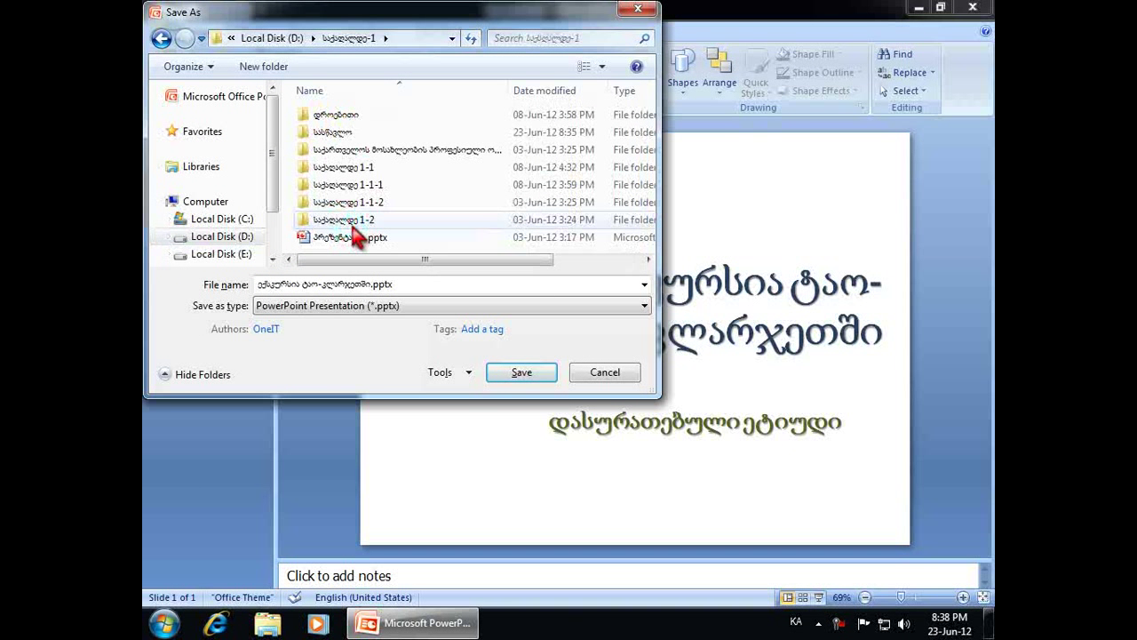
double_click(335, 132)
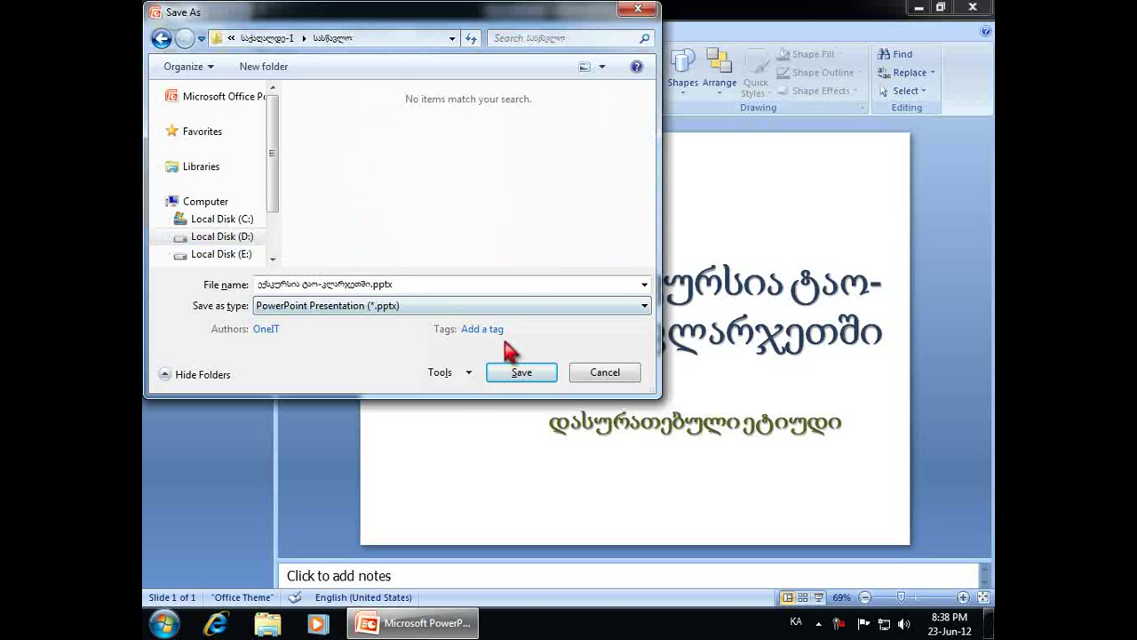
click(522, 372)
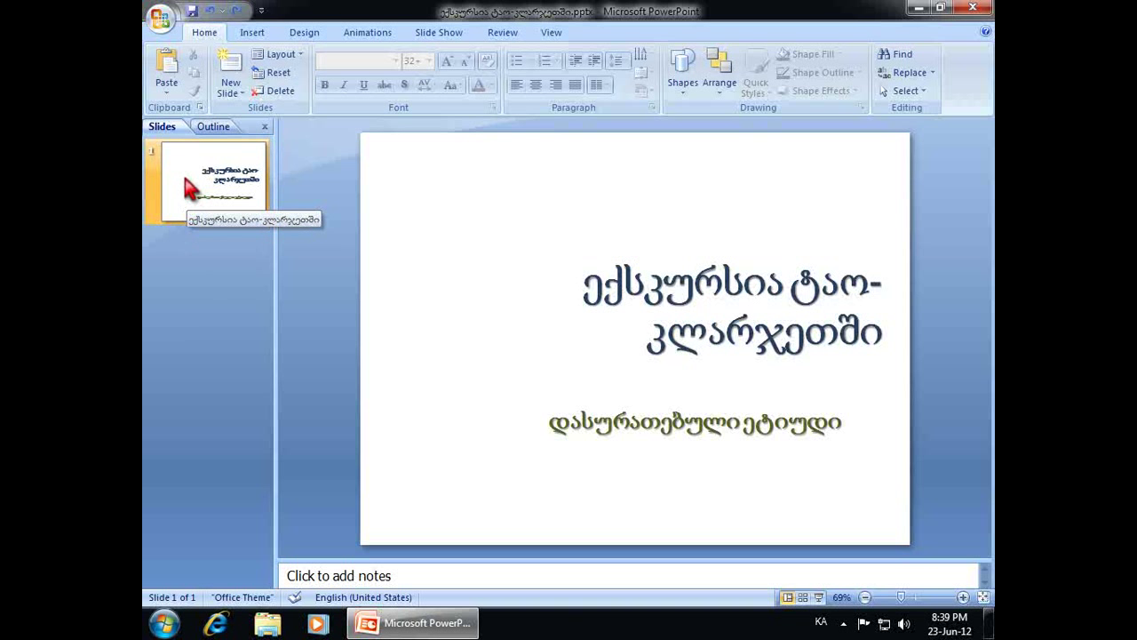
Copy slide 1 into a new slide 2 and delete its title and subtitle text boxes
click(184, 178)
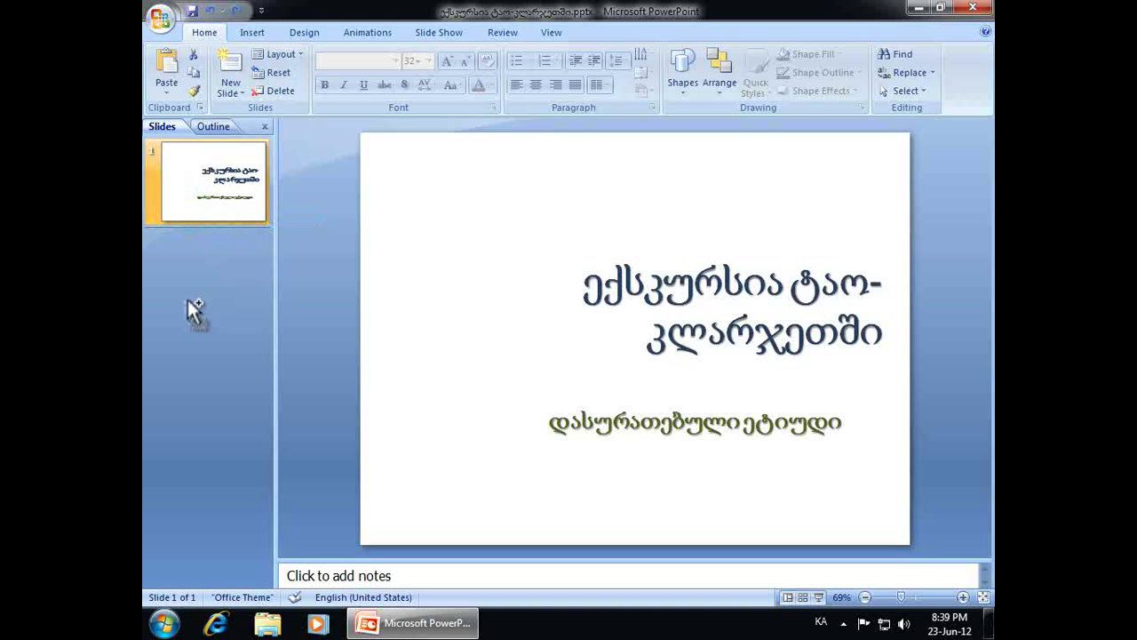
drag(194, 311, 193, 311)
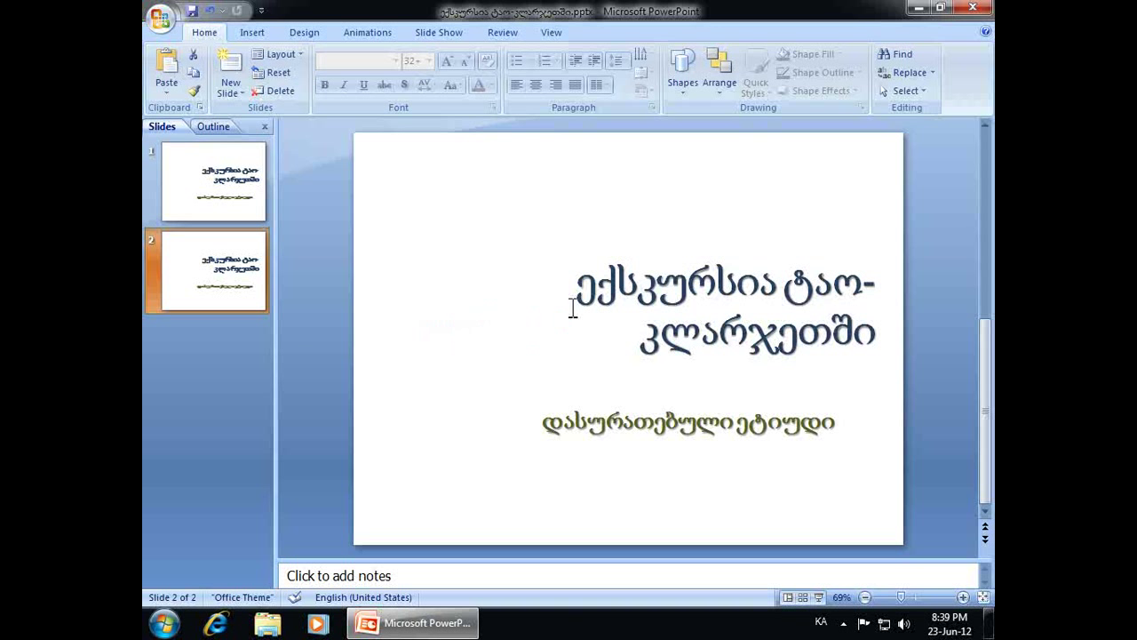
click(645, 294)
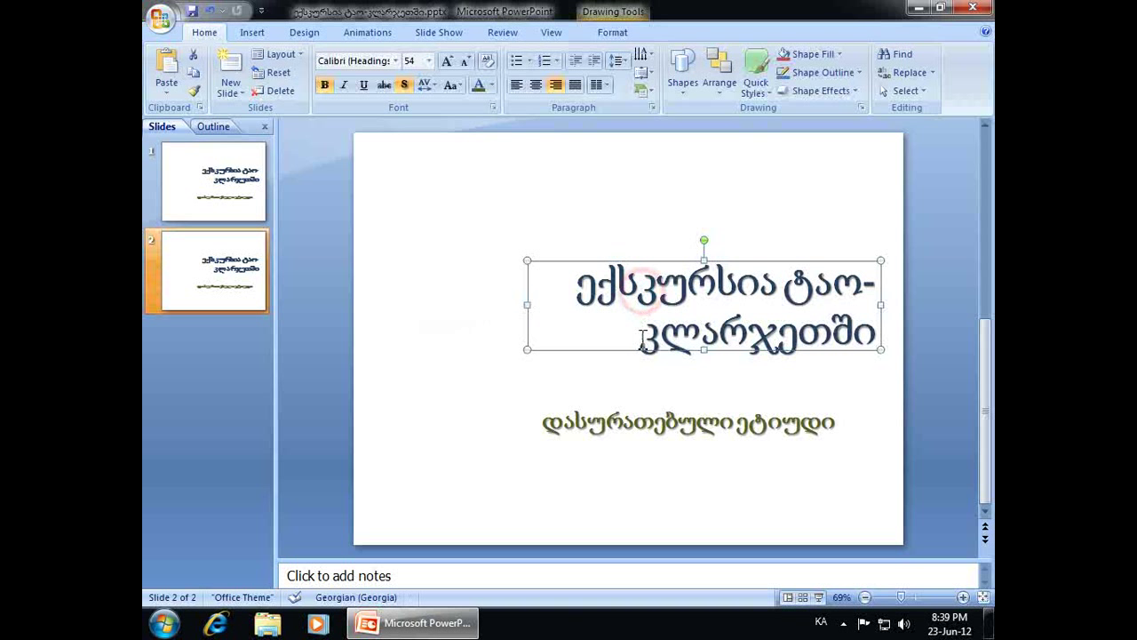
shift+click(645, 423)
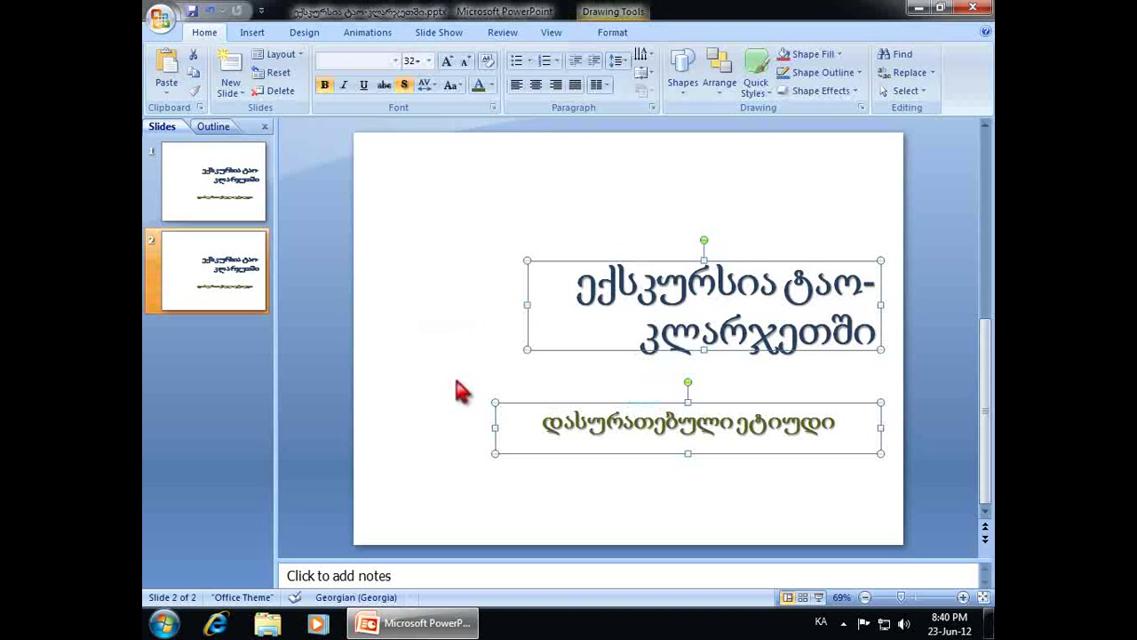
key(Delete)
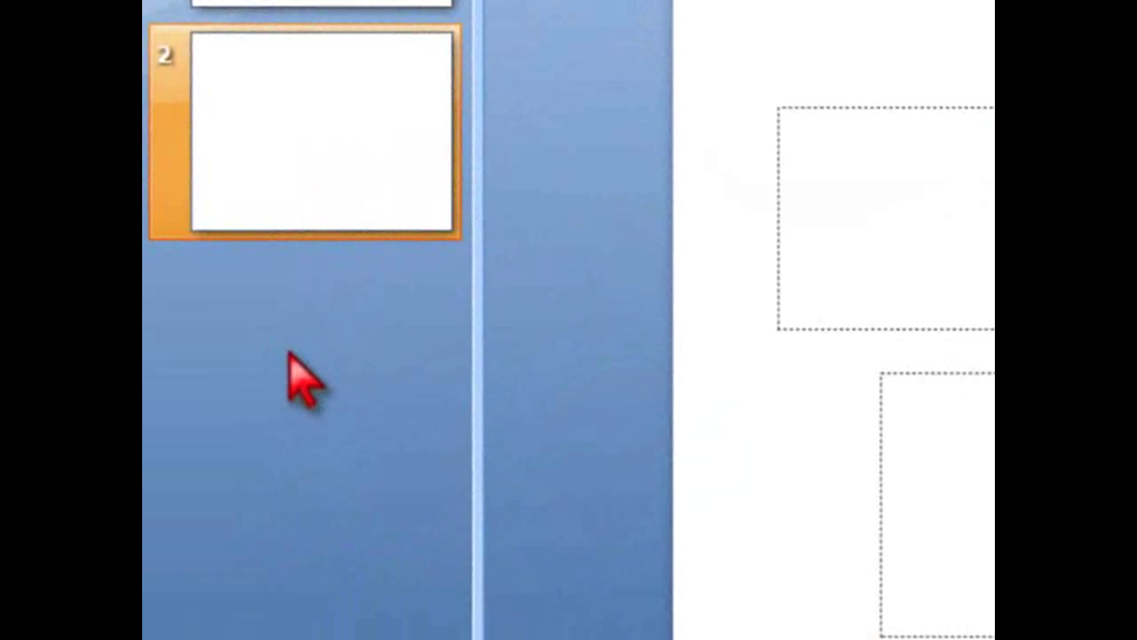
Add a Title and Content slide 3 from the Slides pane and switch input to Georgian
right_click(291, 353)
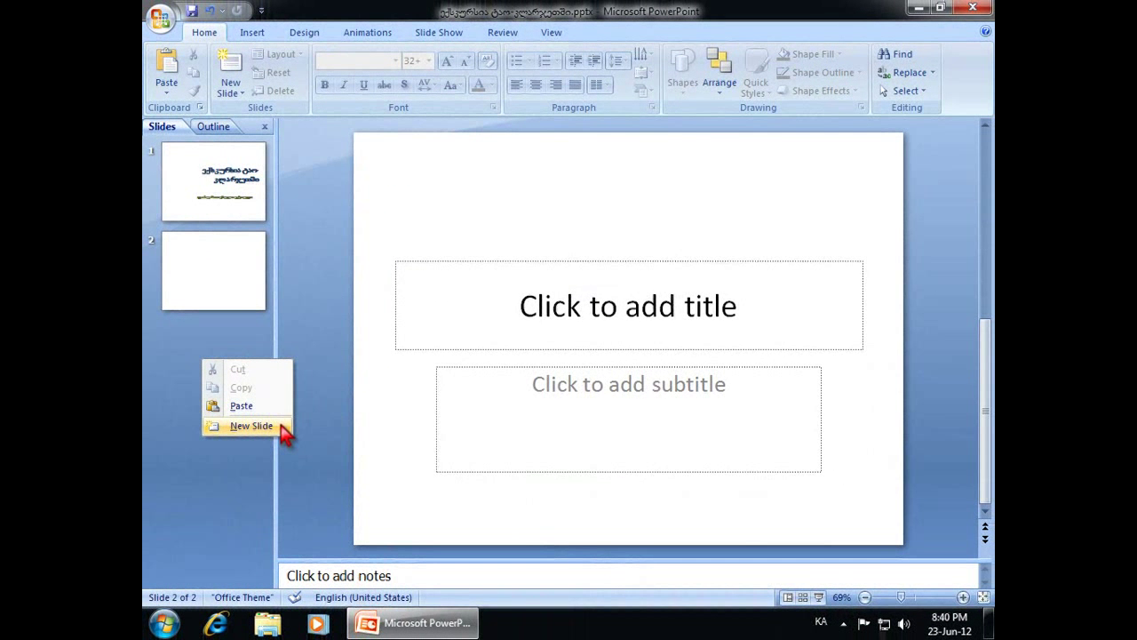
click(251, 426)
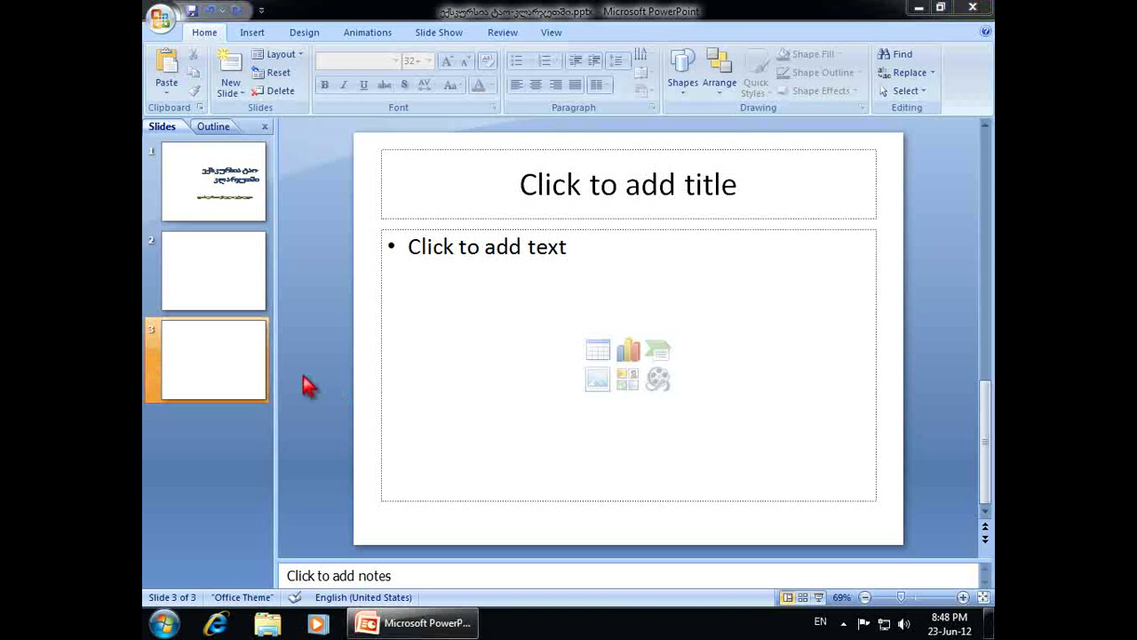
click(244, 362)
key(alt+shift)
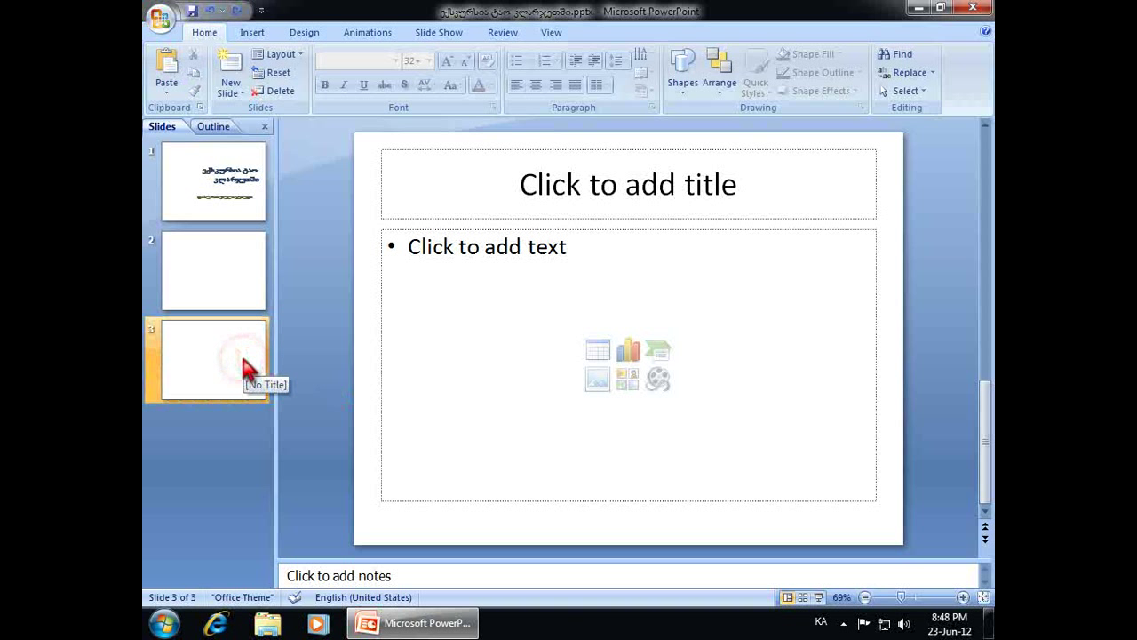
click(366, 385)
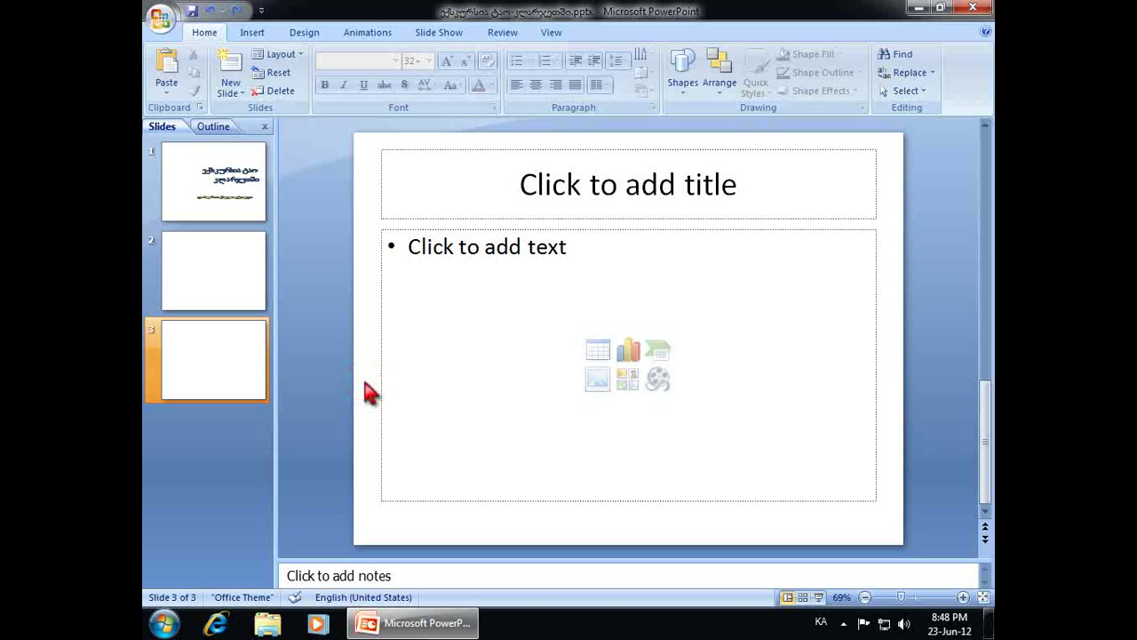
right_click(371, 392)
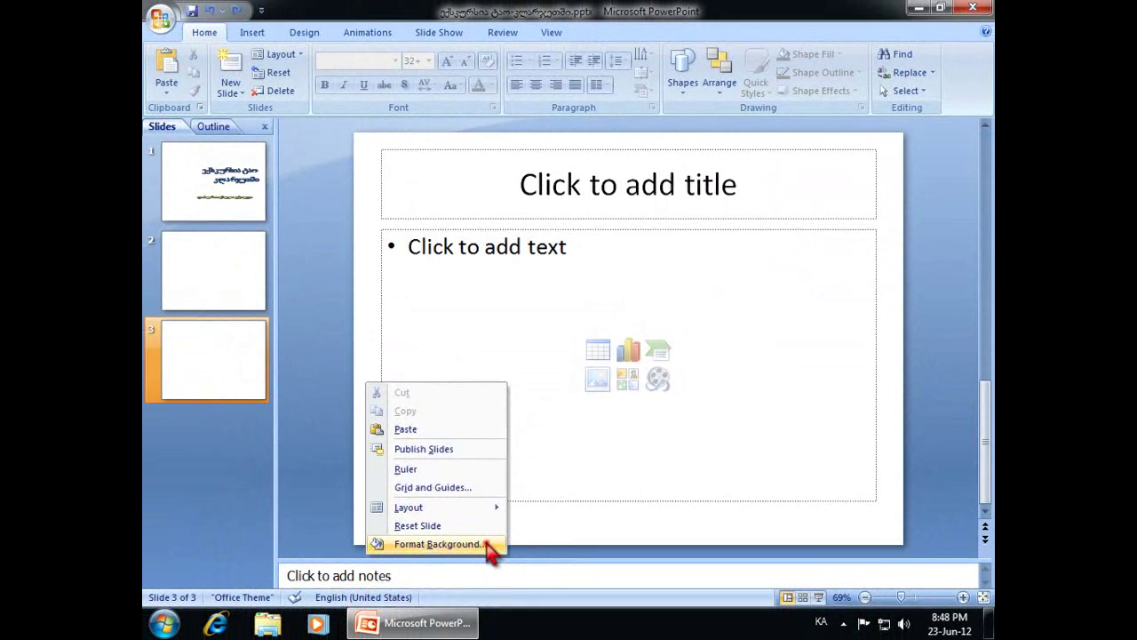
Give slide 3's background a preset gradient, trying blue-purple, red-blue and peach before settling on Gold II
click(565, 551)
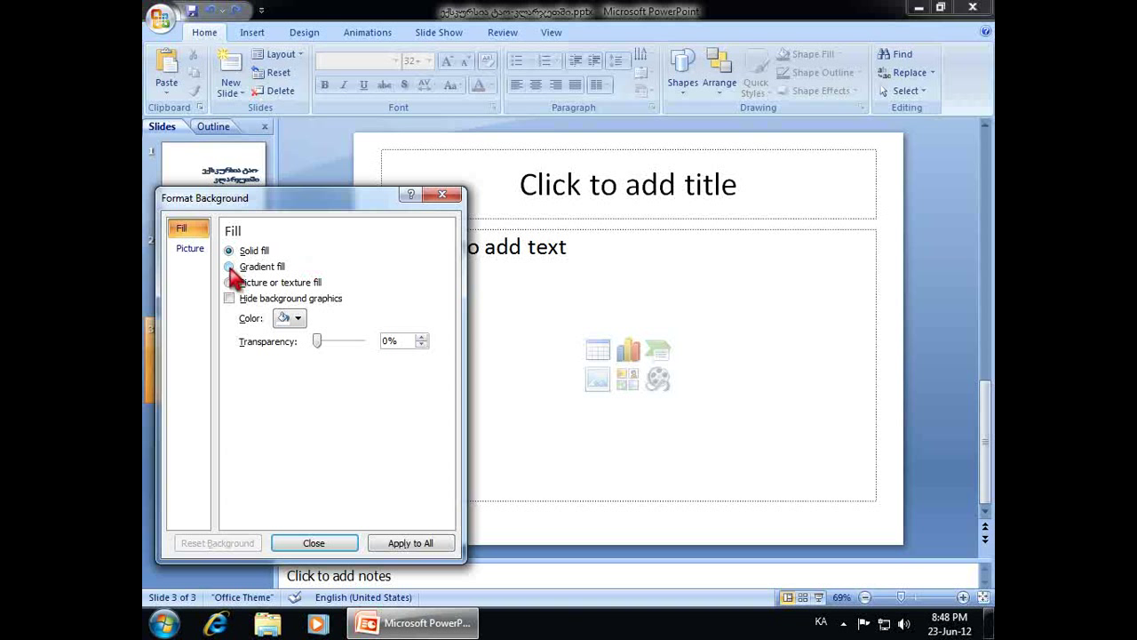
click(229, 266)
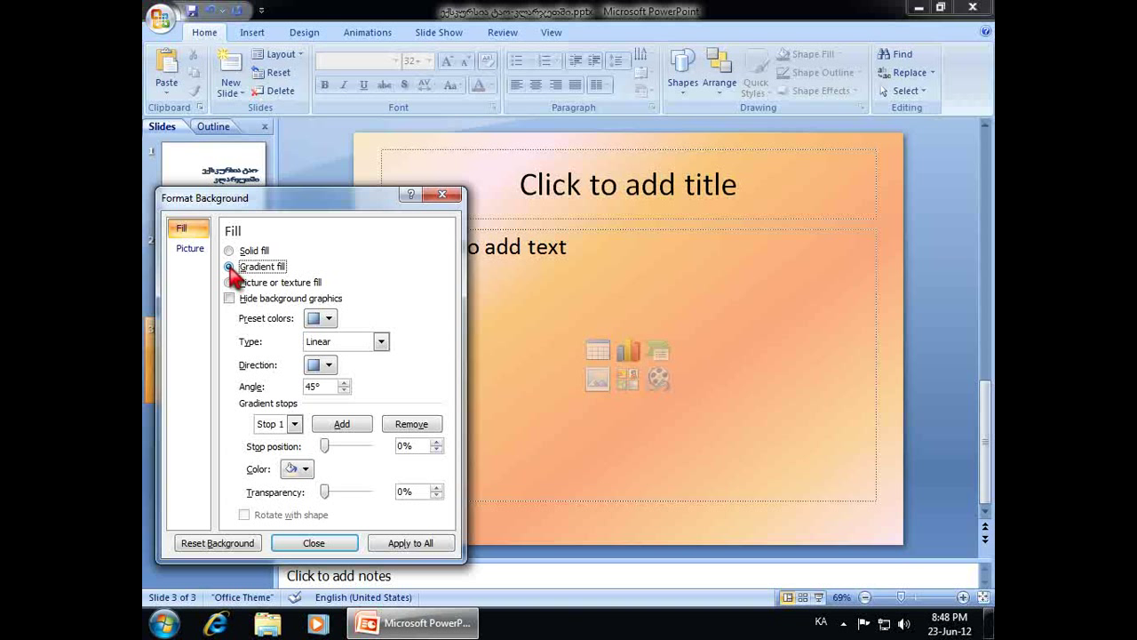
click(327, 320)
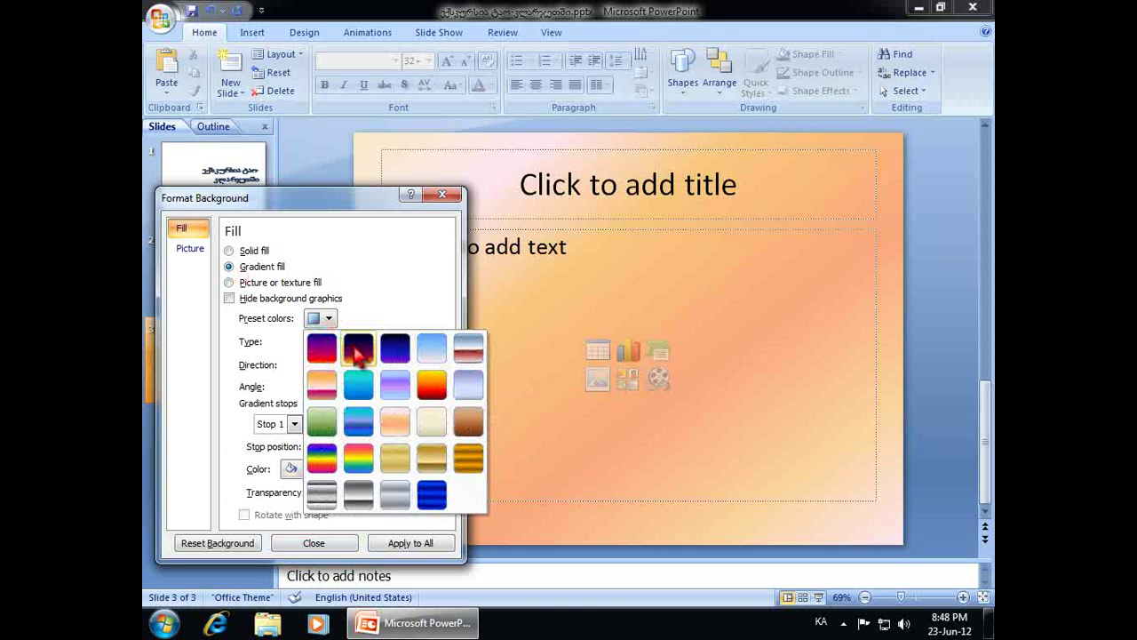
click(366, 422)
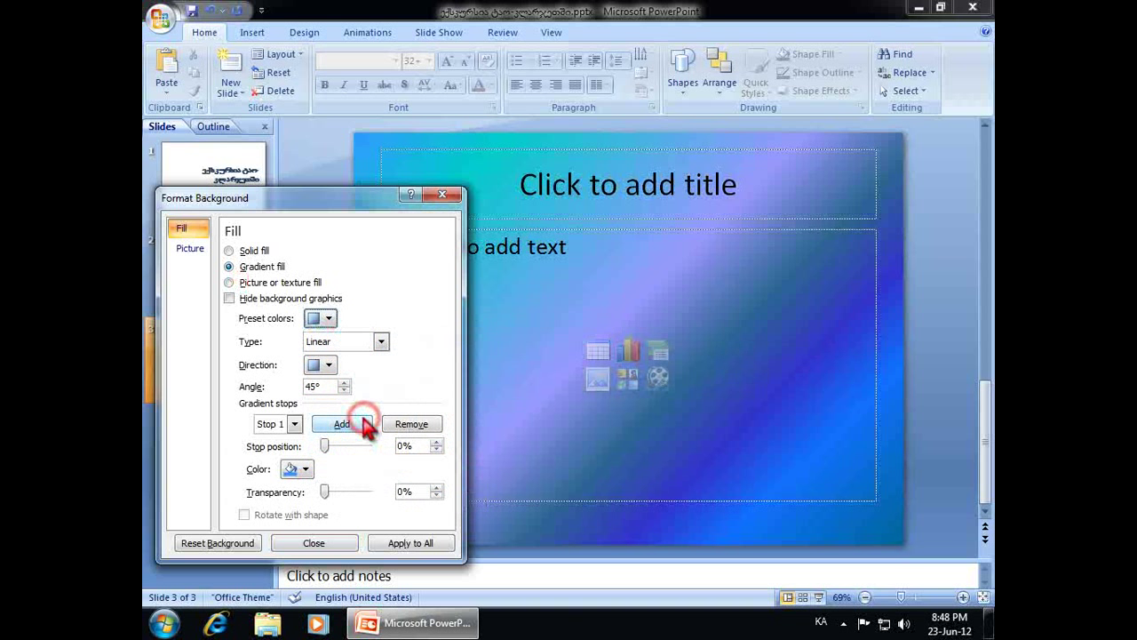
click(326, 319)
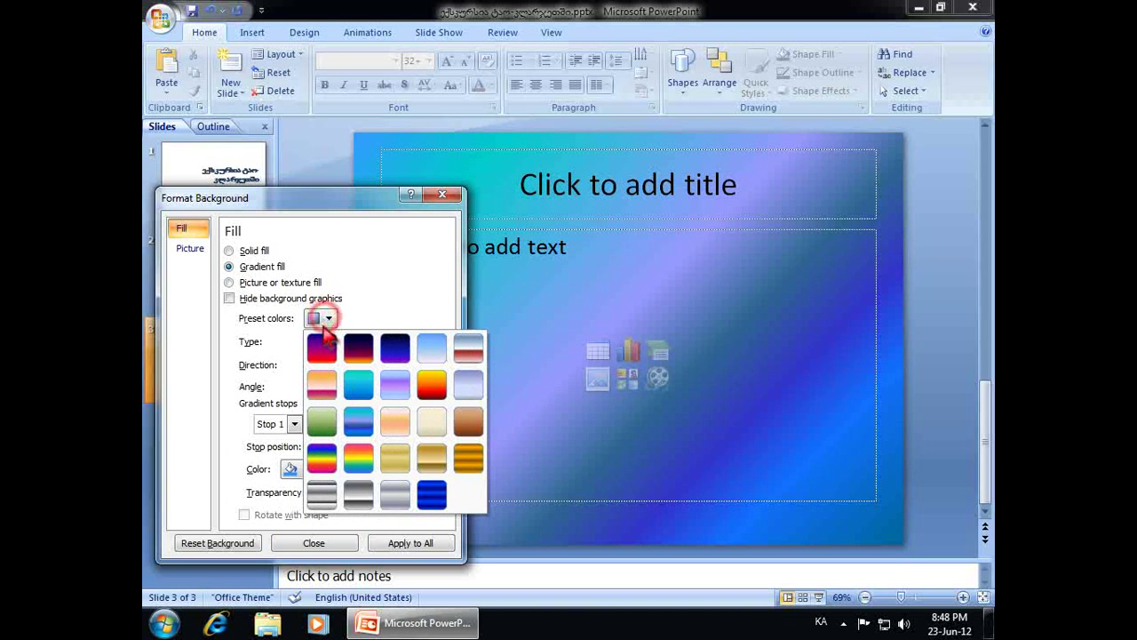
click(322, 347)
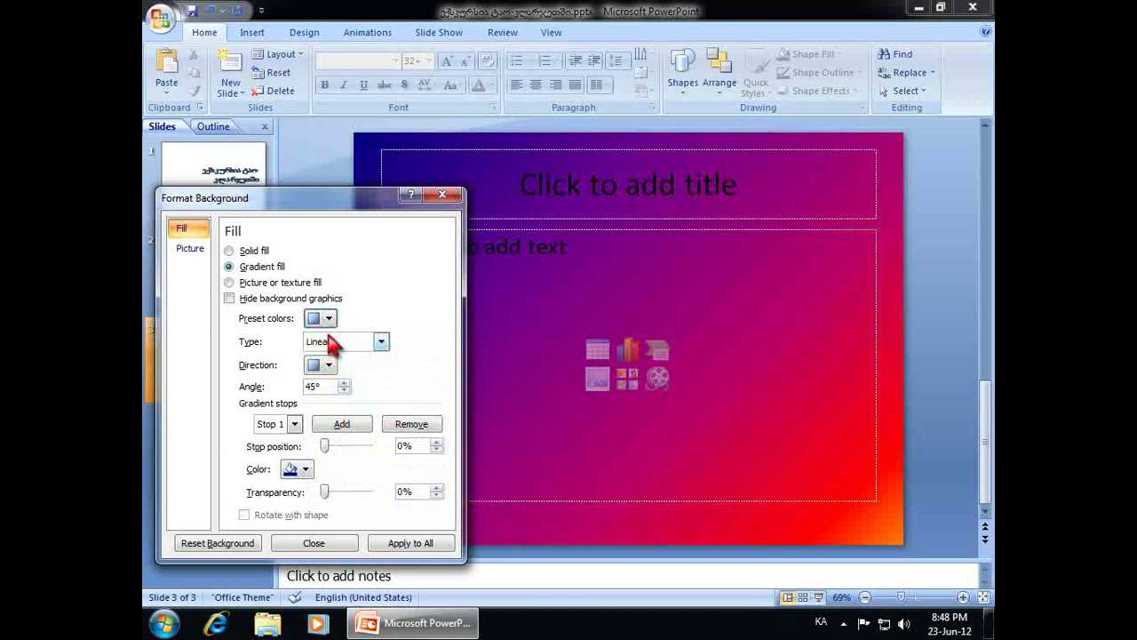
click(325, 318)
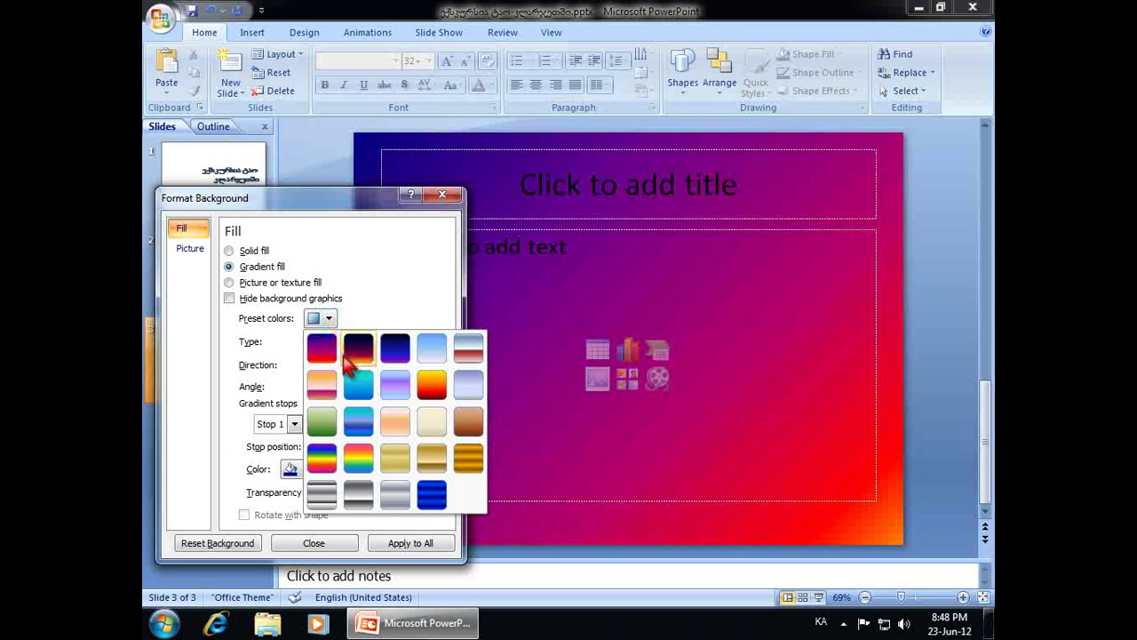
click(397, 424)
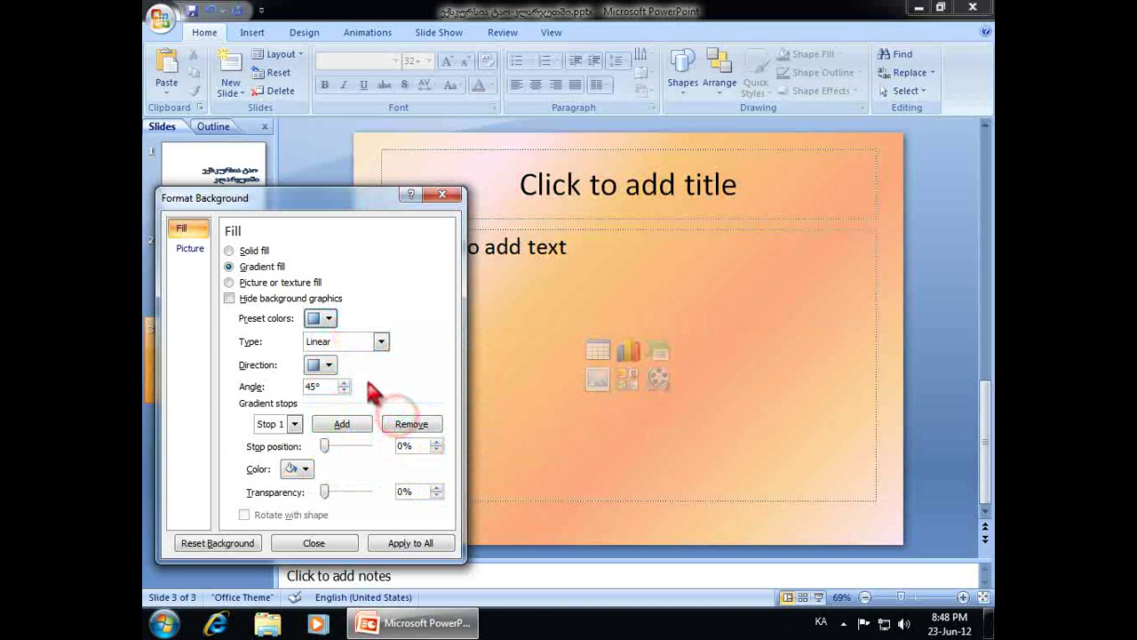
click(325, 318)
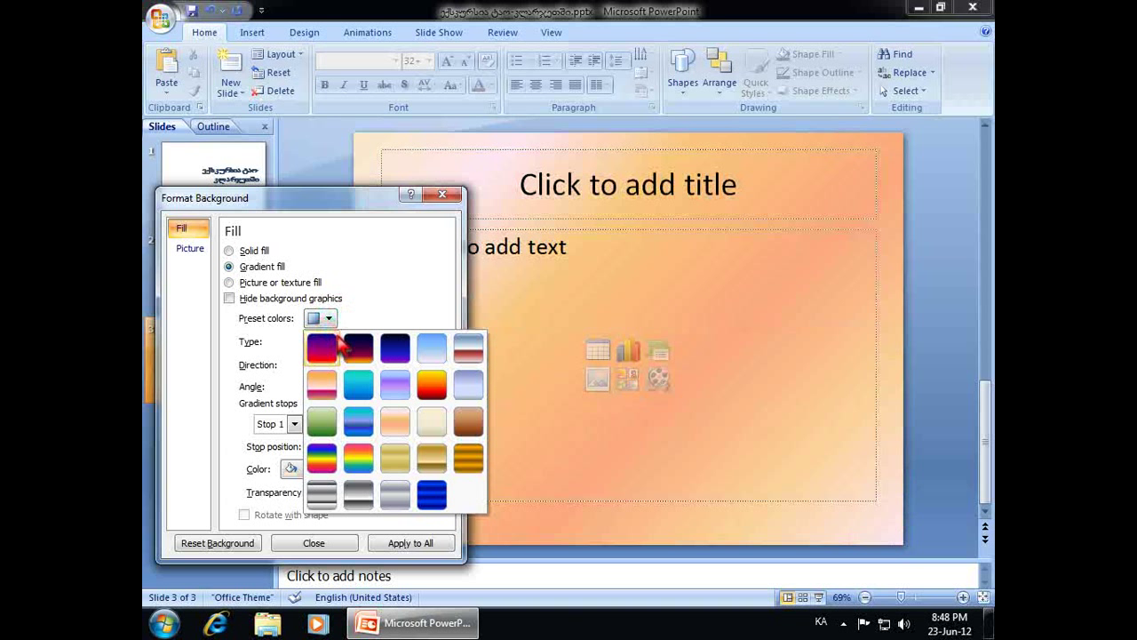
click(434, 457)
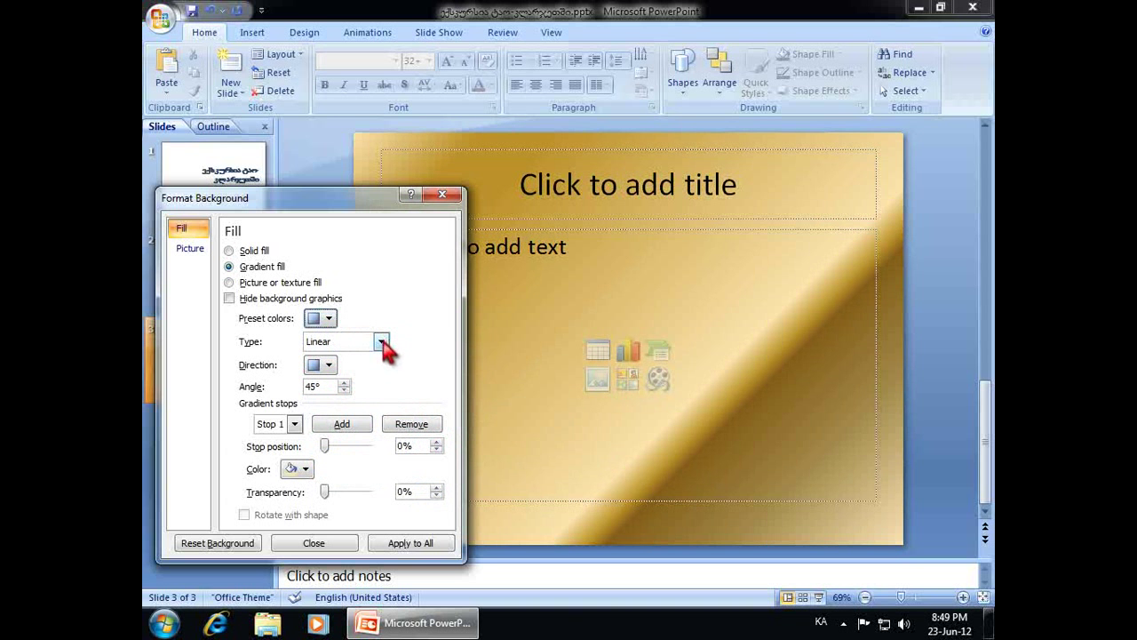
click(381, 342)
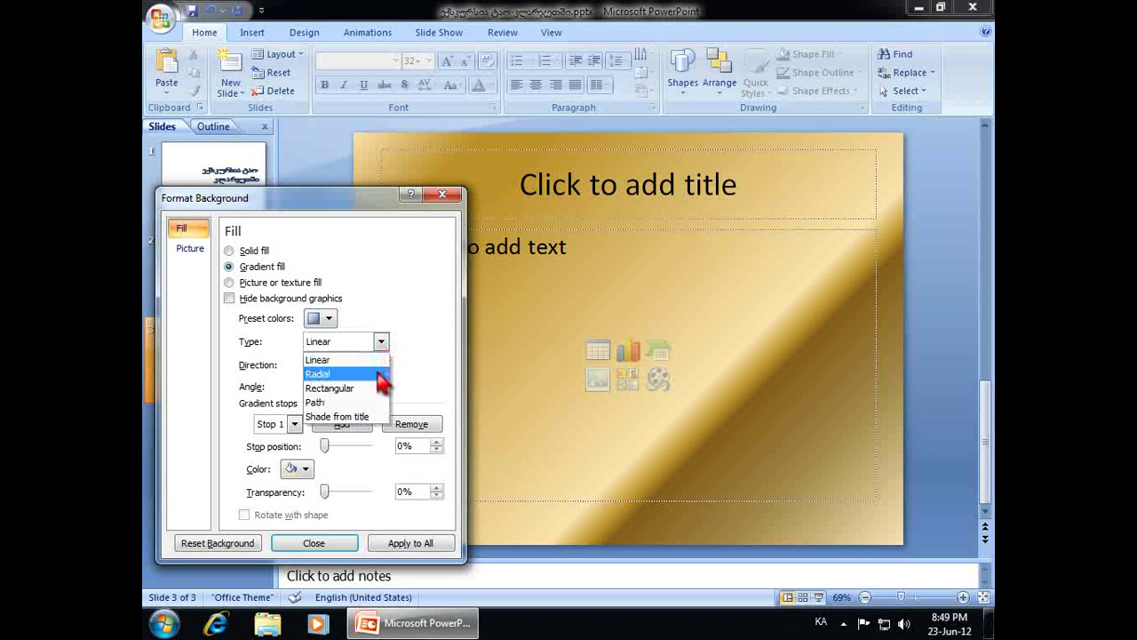
click(382, 374)
click(381, 342)
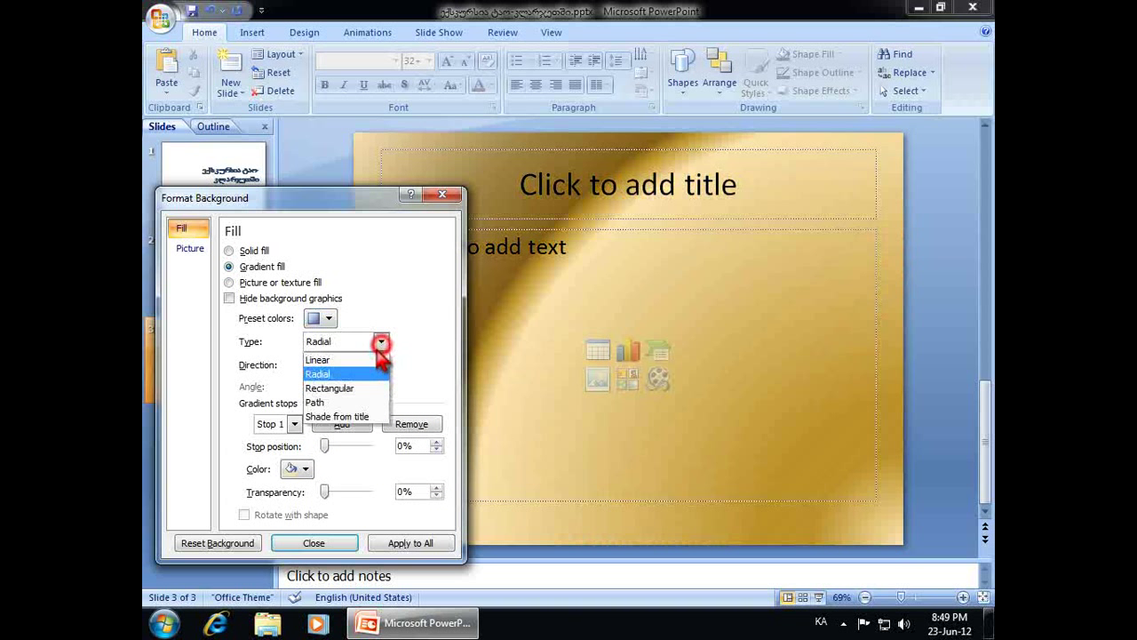
click(366, 389)
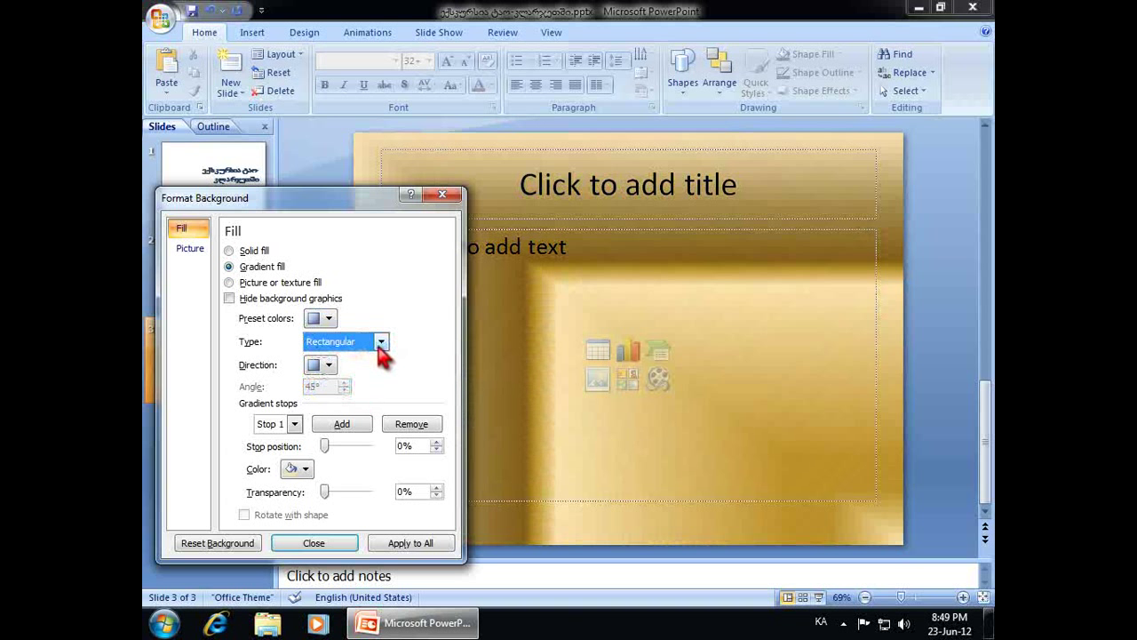
click(382, 342)
click(366, 402)
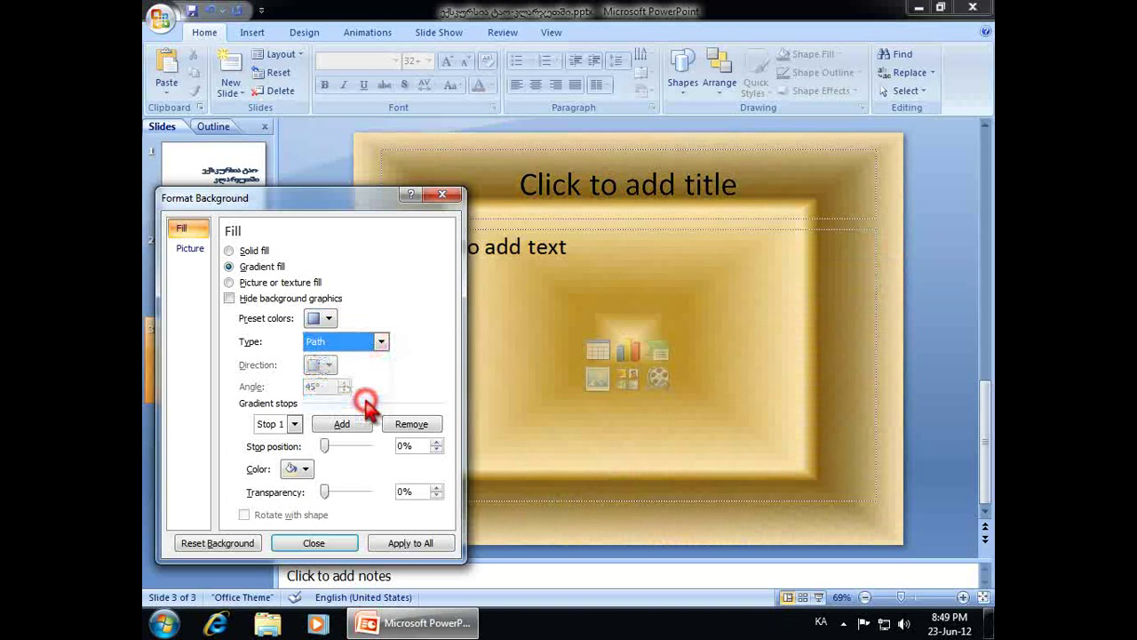
click(383, 346)
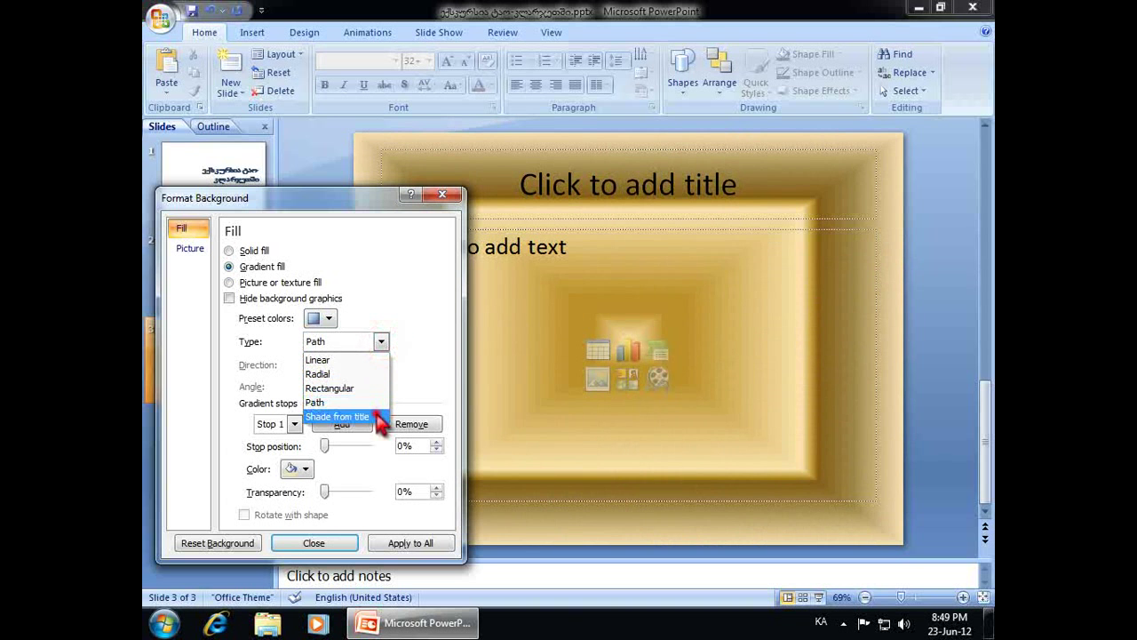
click(380, 416)
click(381, 342)
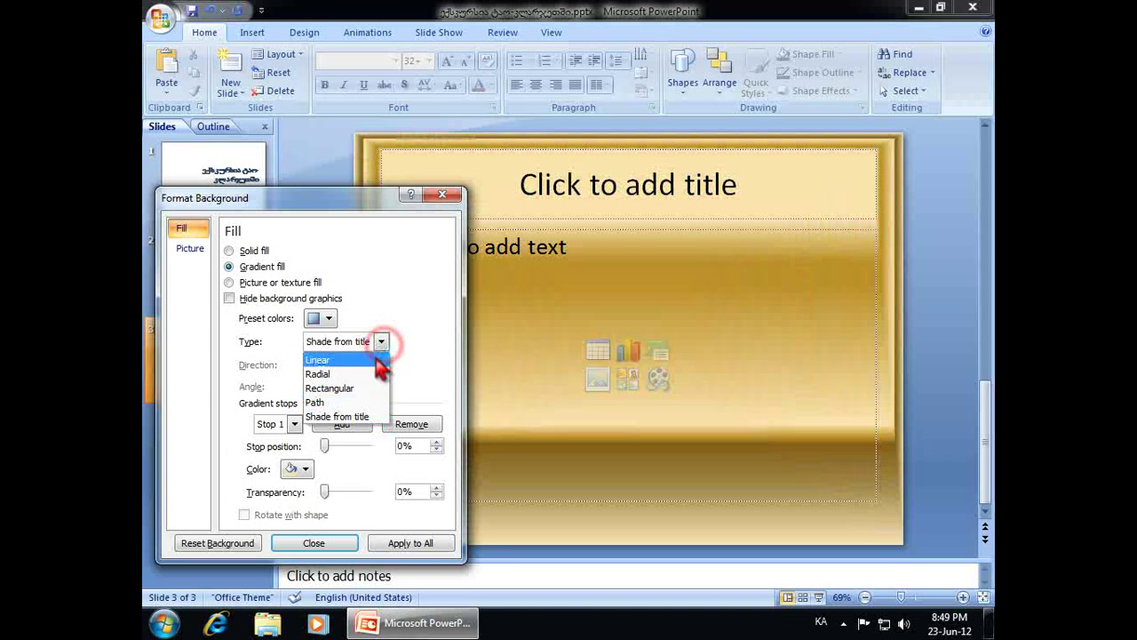
click(376, 359)
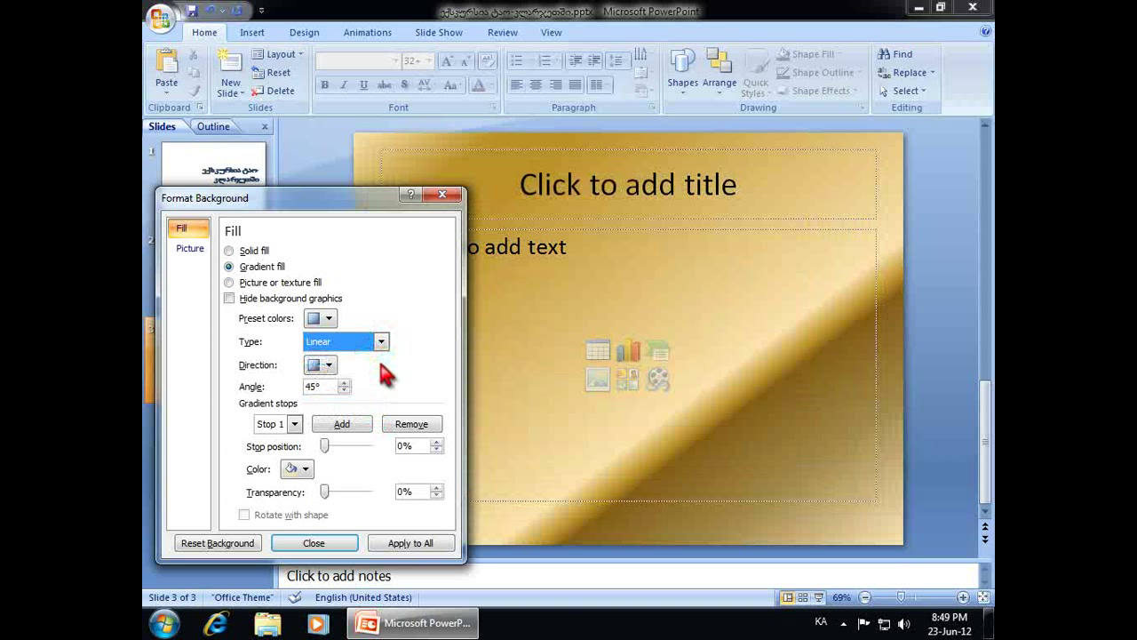
Keep the gold gradient's 45° diagonal direction unchanged and close the Format Background dialog
click(329, 364)
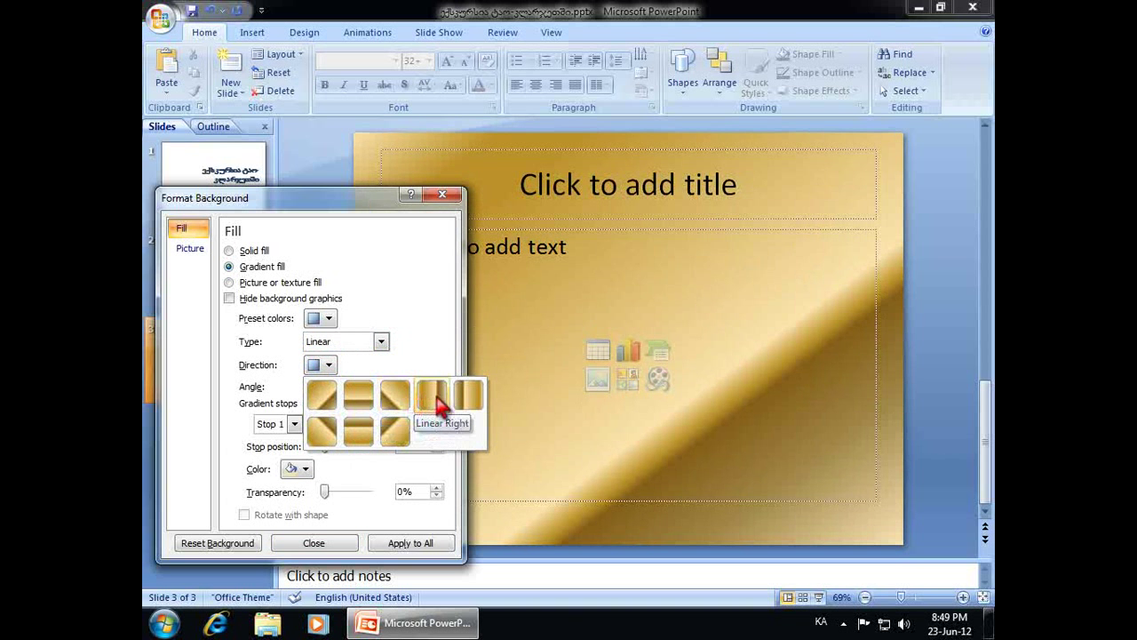
click(327, 369)
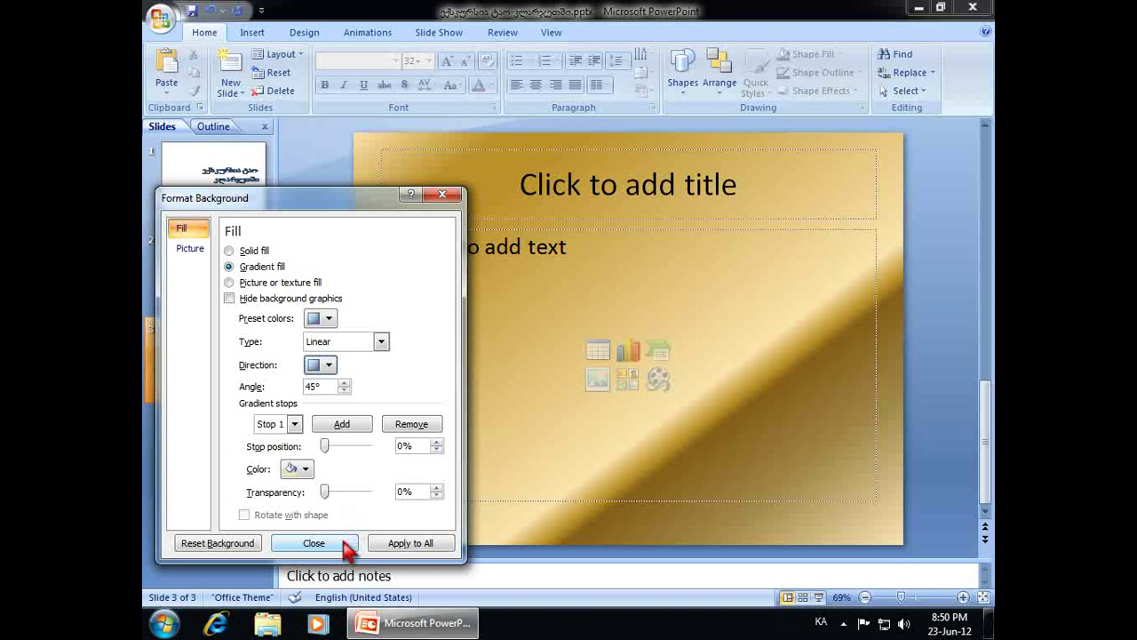
click(346, 550)
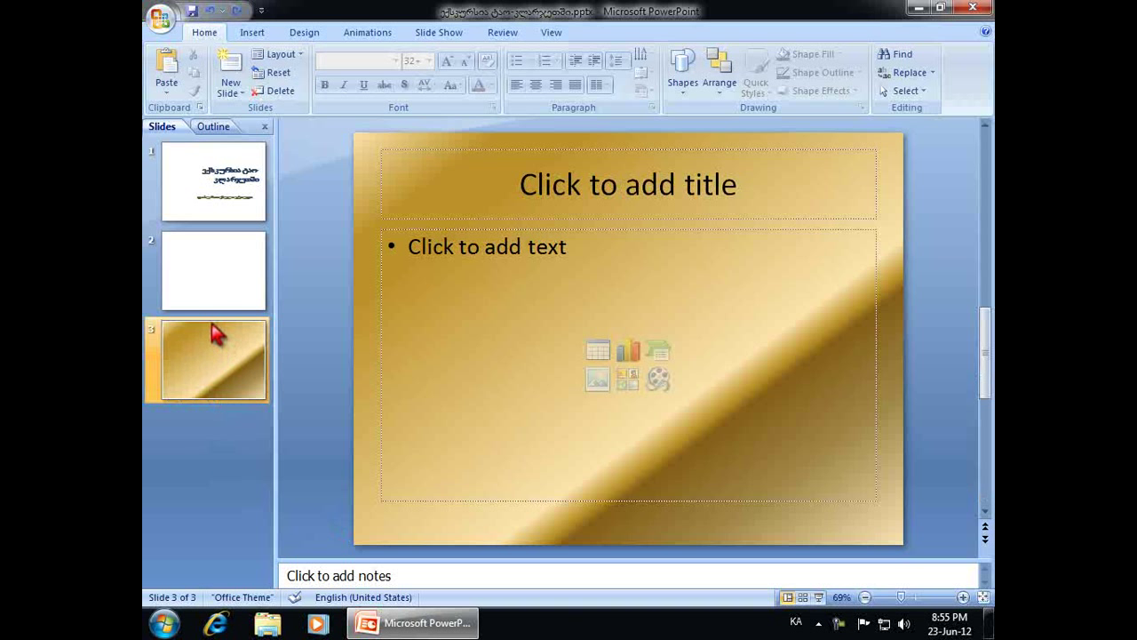
Copy blank slide 2, then add a new blank title slide as slide 4 at the end
click(221, 267)
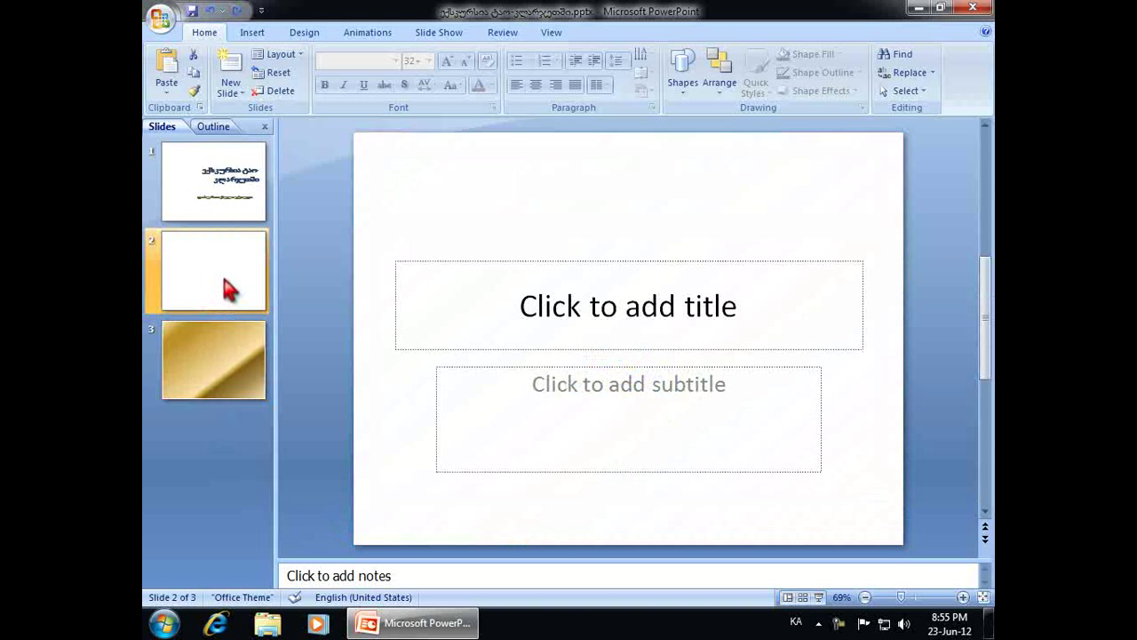
right_click(225, 281)
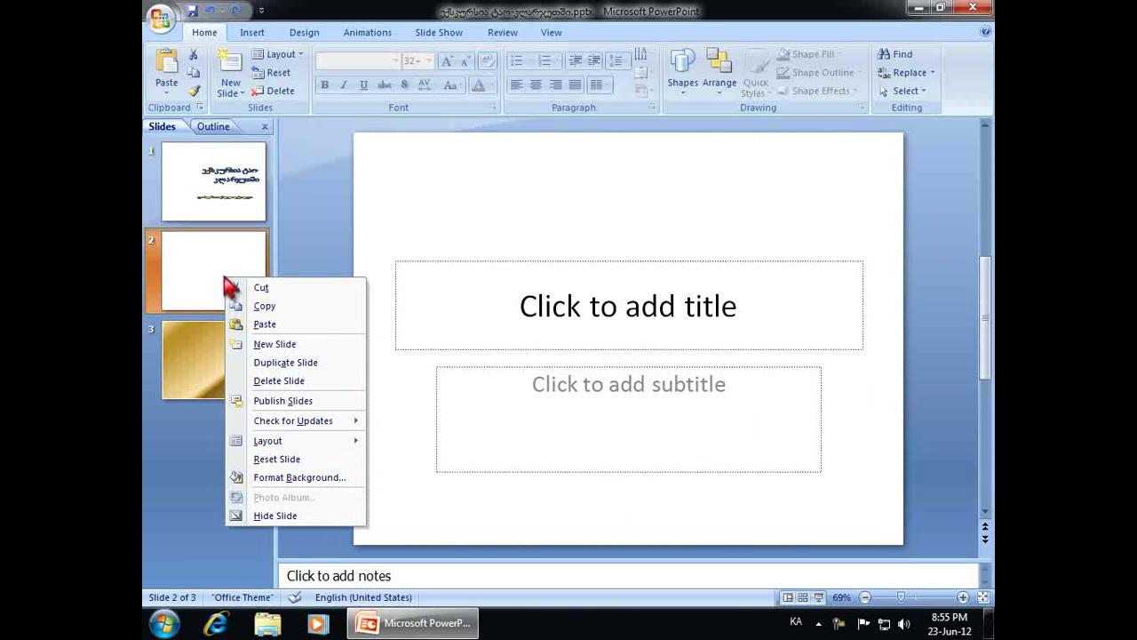
click(326, 313)
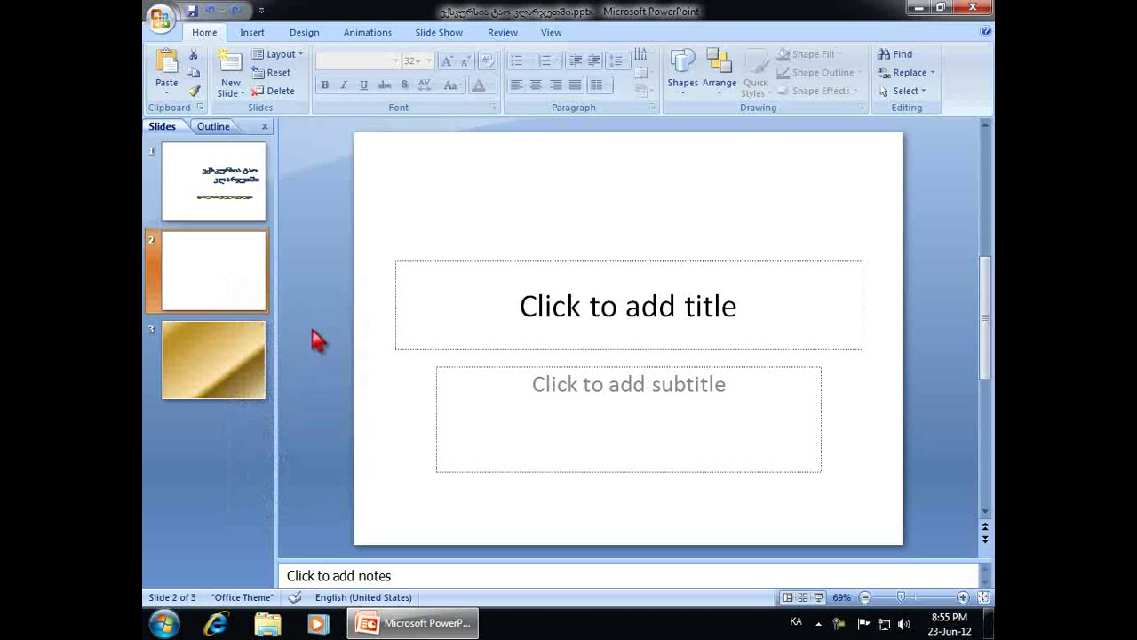
right_click(205, 437)
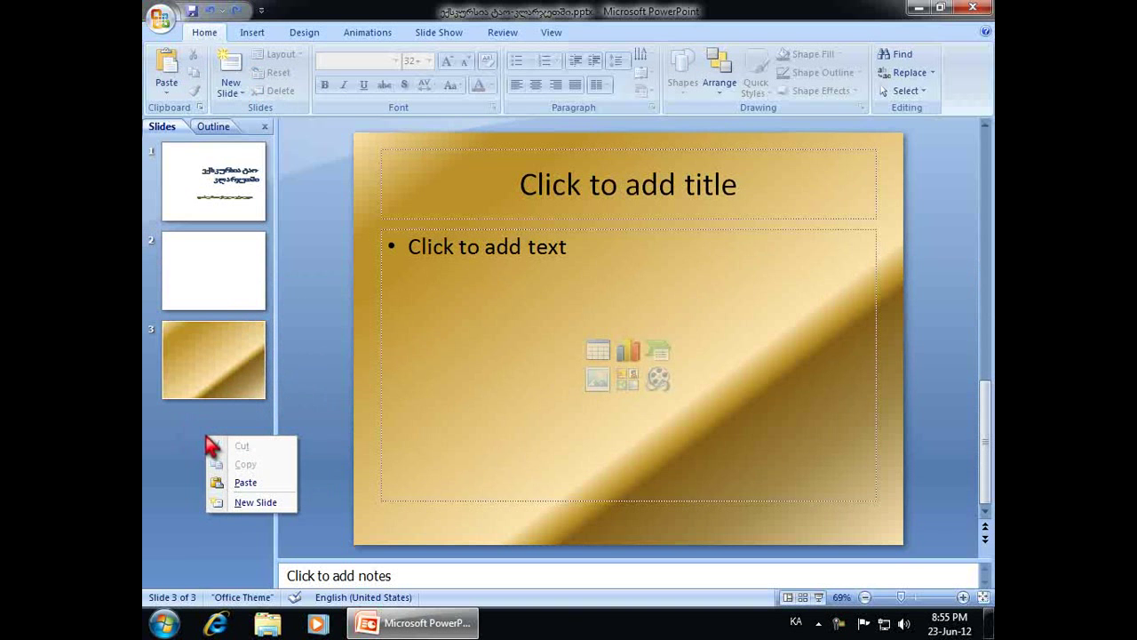
click(275, 500)
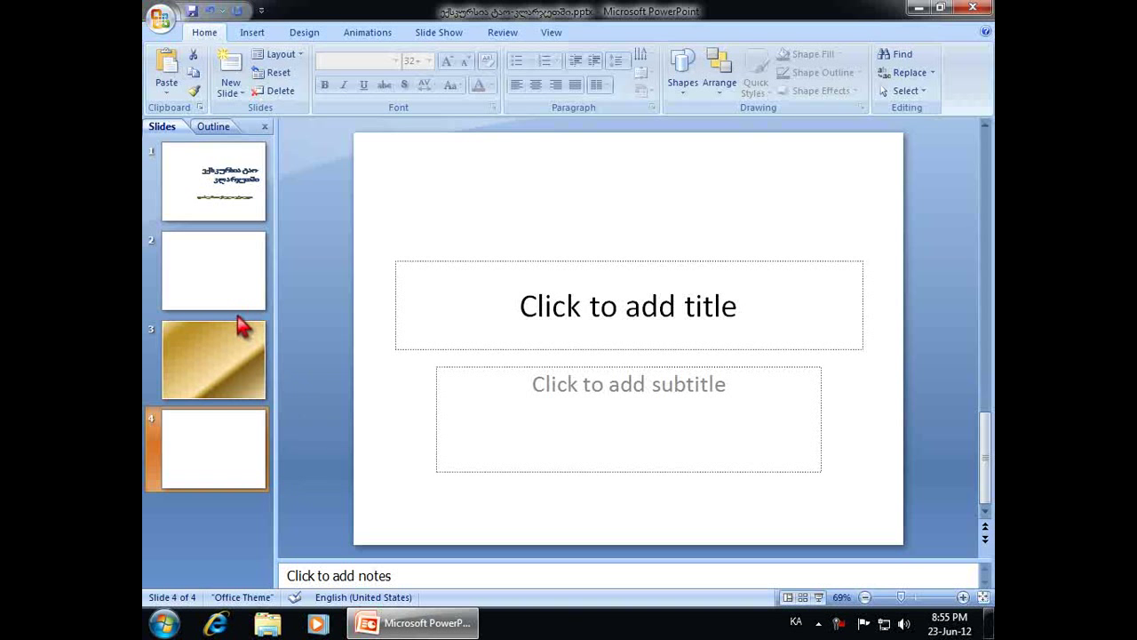
Paste the copied blank slide between slides 2 and 3 so it becomes slide 3
drag(240, 322, 273, 327)
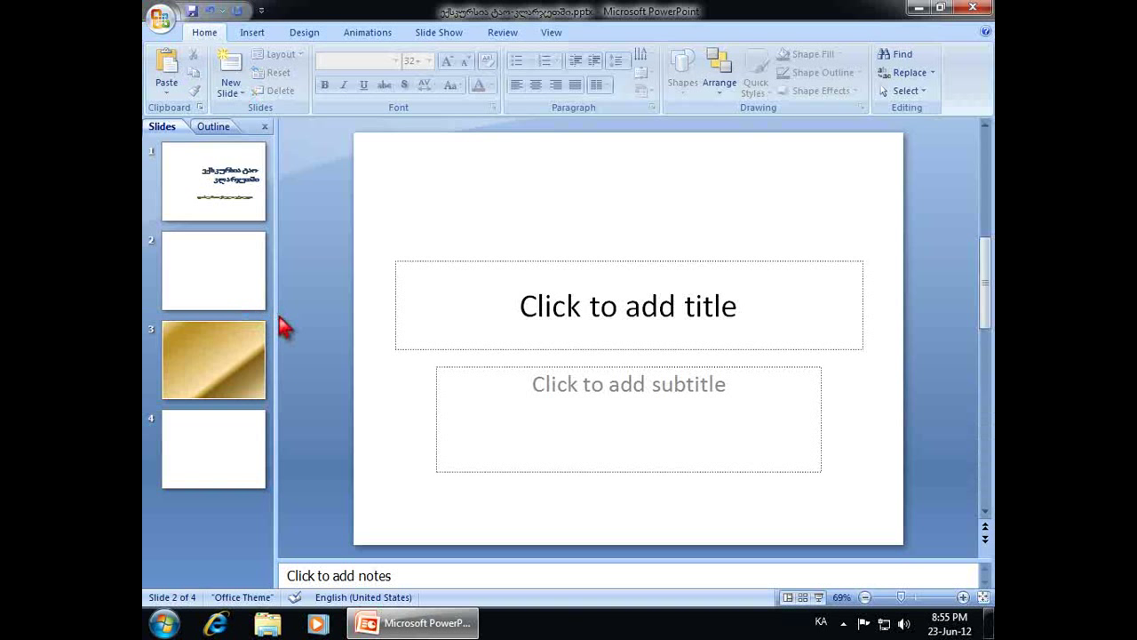
drag(273, 327, 252, 324)
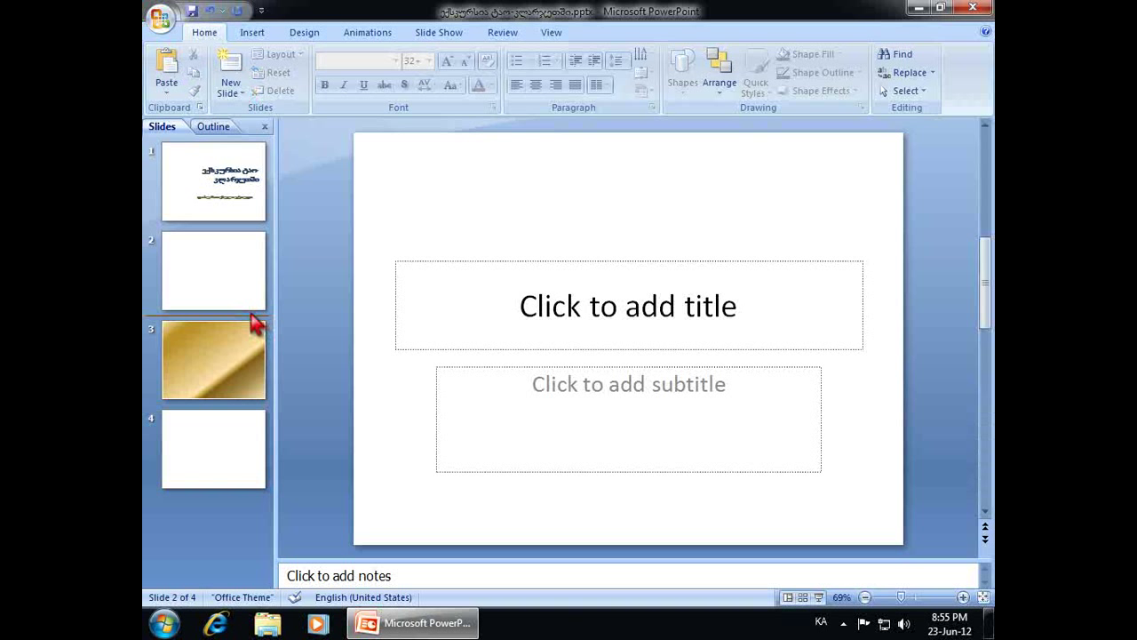
right_click(254, 324)
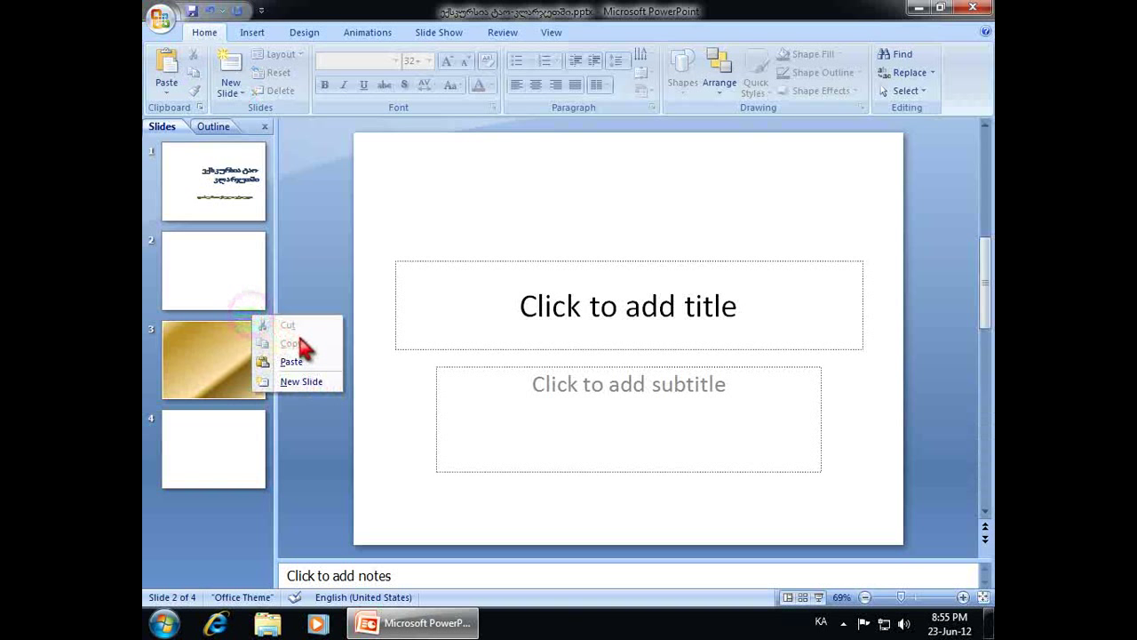
click(329, 360)
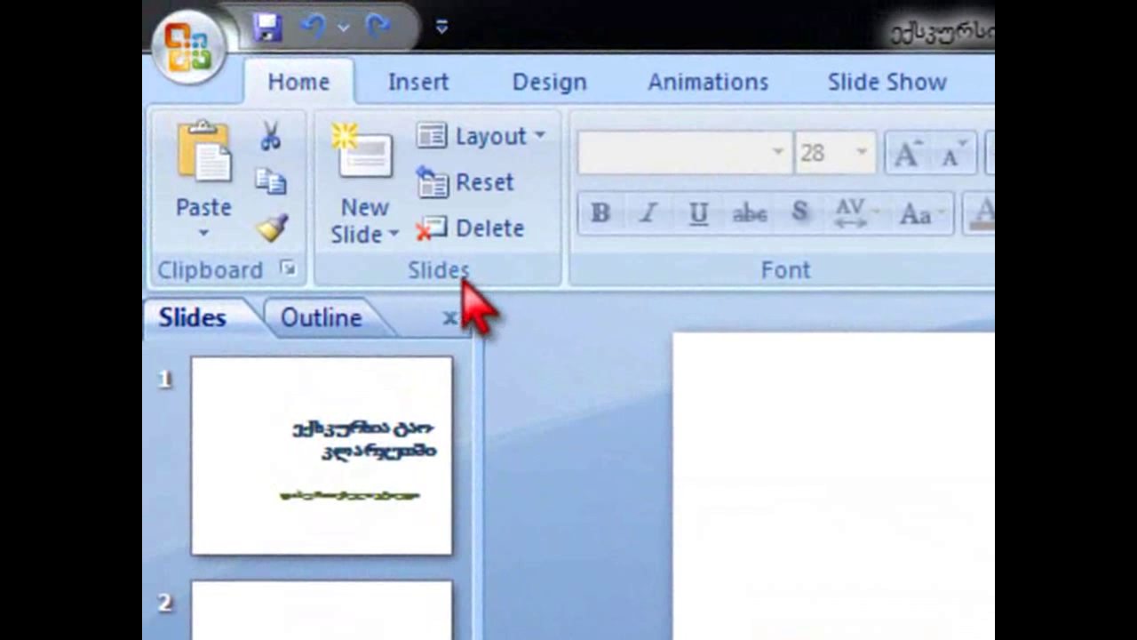
Insert a new Title and Content slide after slide 3 as slide 4
click(481, 279)
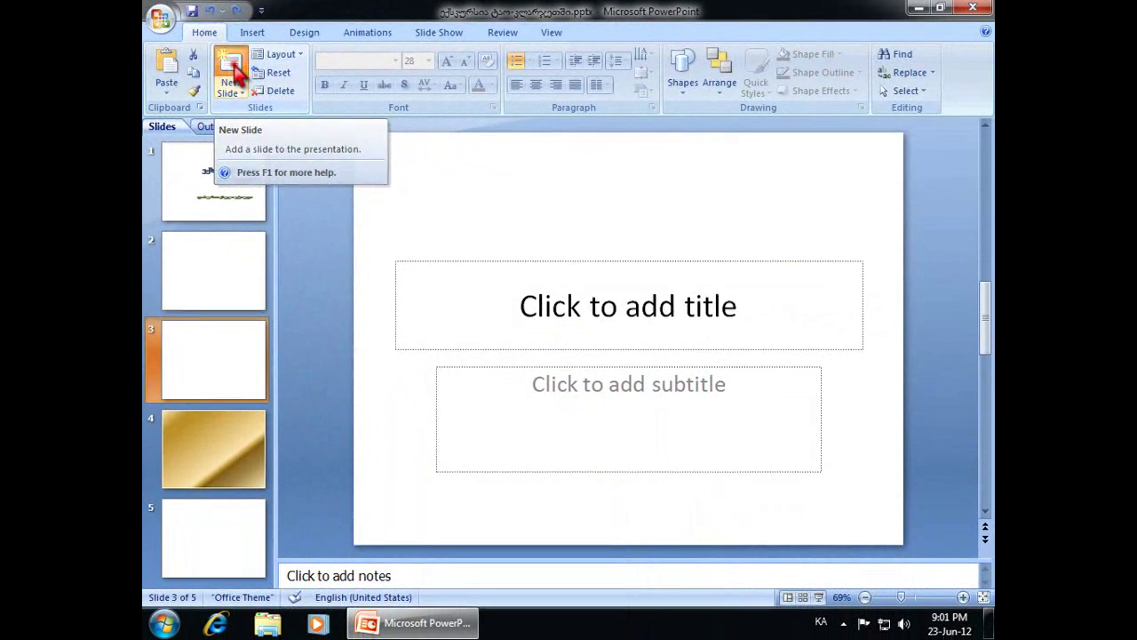
click(233, 71)
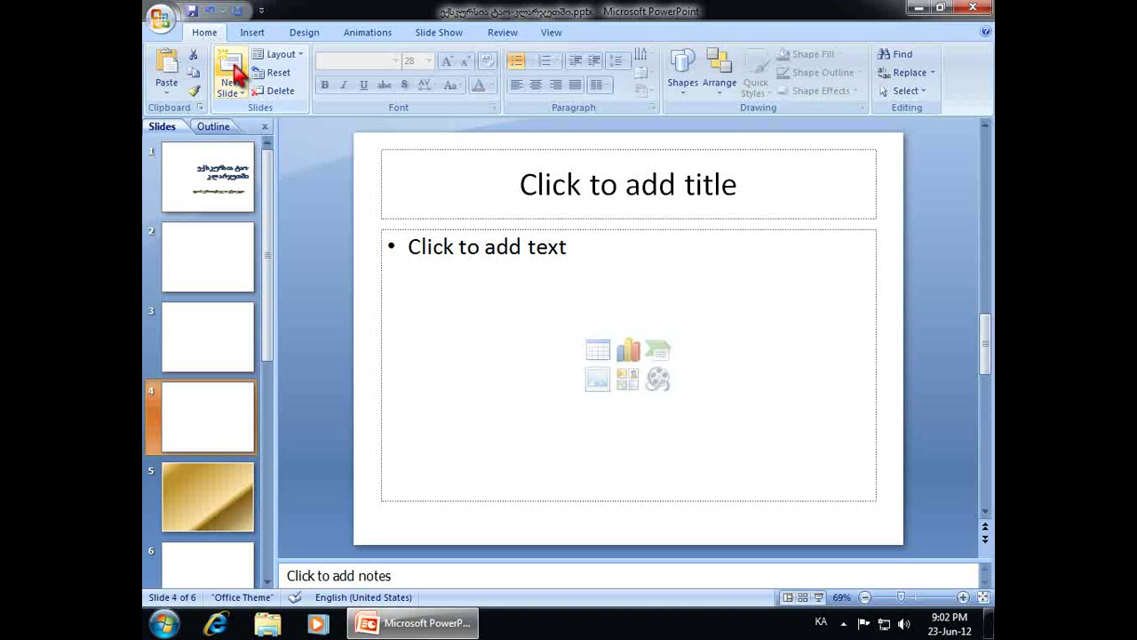
click(301, 57)
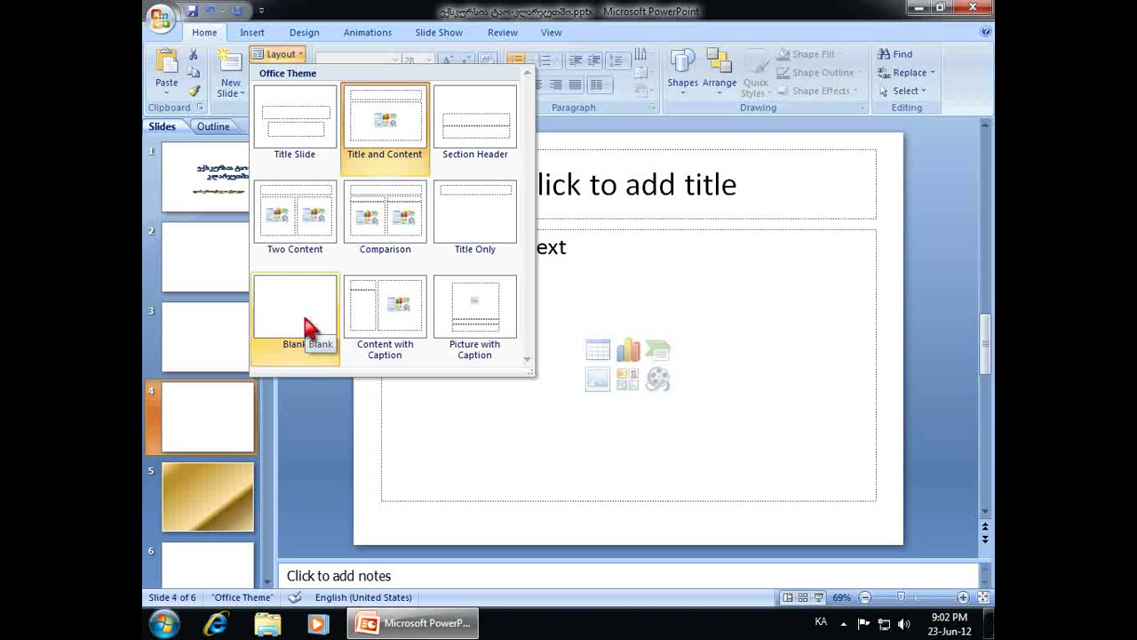
Apply the Two Content layout to slide 4 and put the cursor in the left content placeholder
click(318, 246)
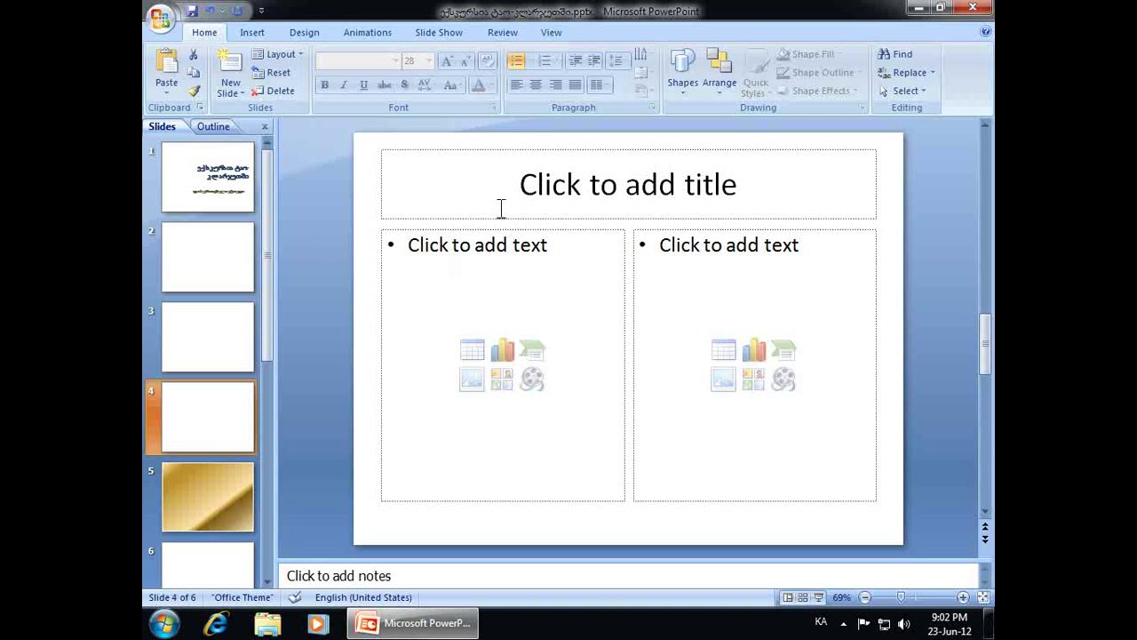
click(526, 188)
click(504, 284)
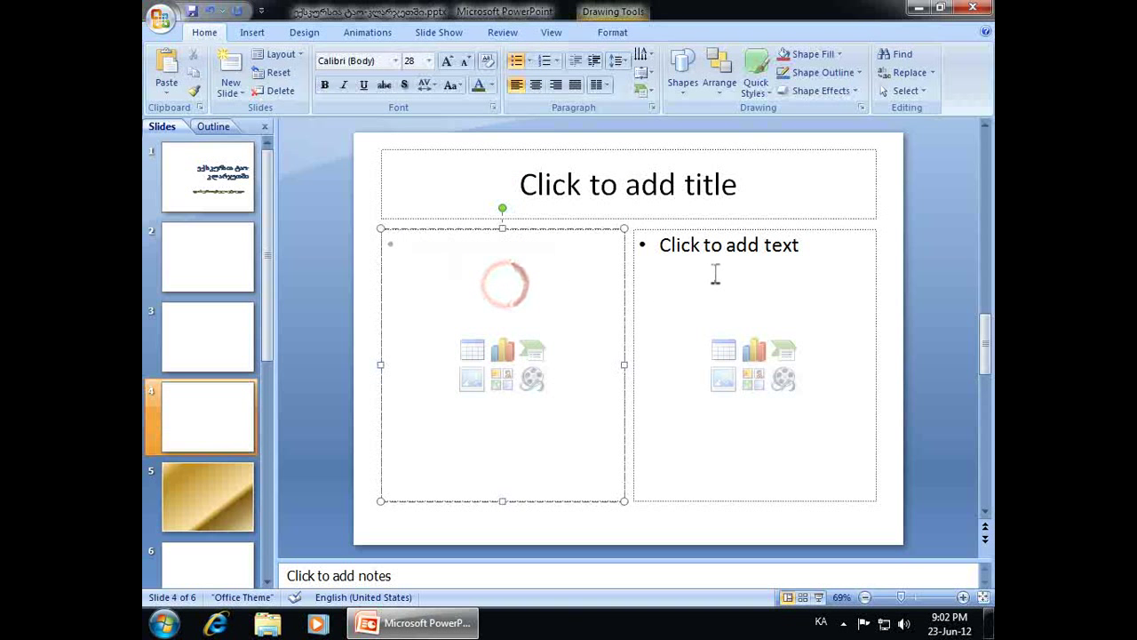